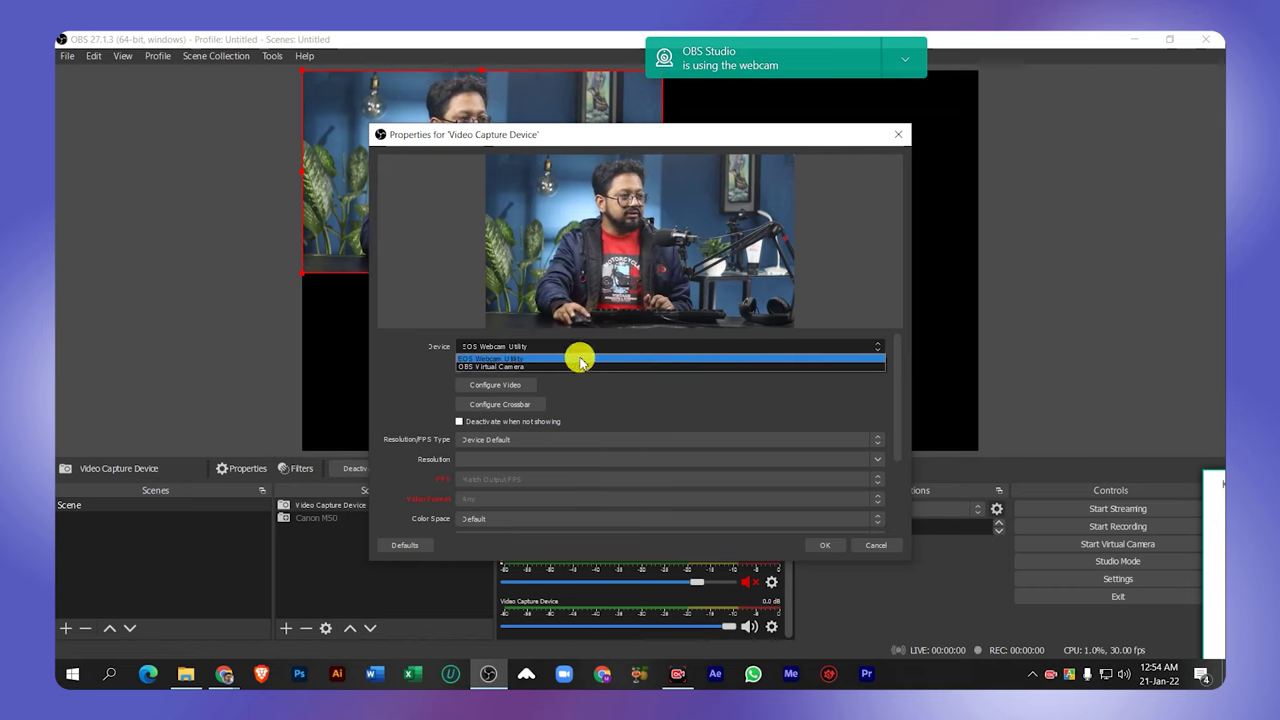
Close the Video Capture Device properties, make Canon M50 the only visible source, and turn on Studio Mode.
left_click(884, 546)
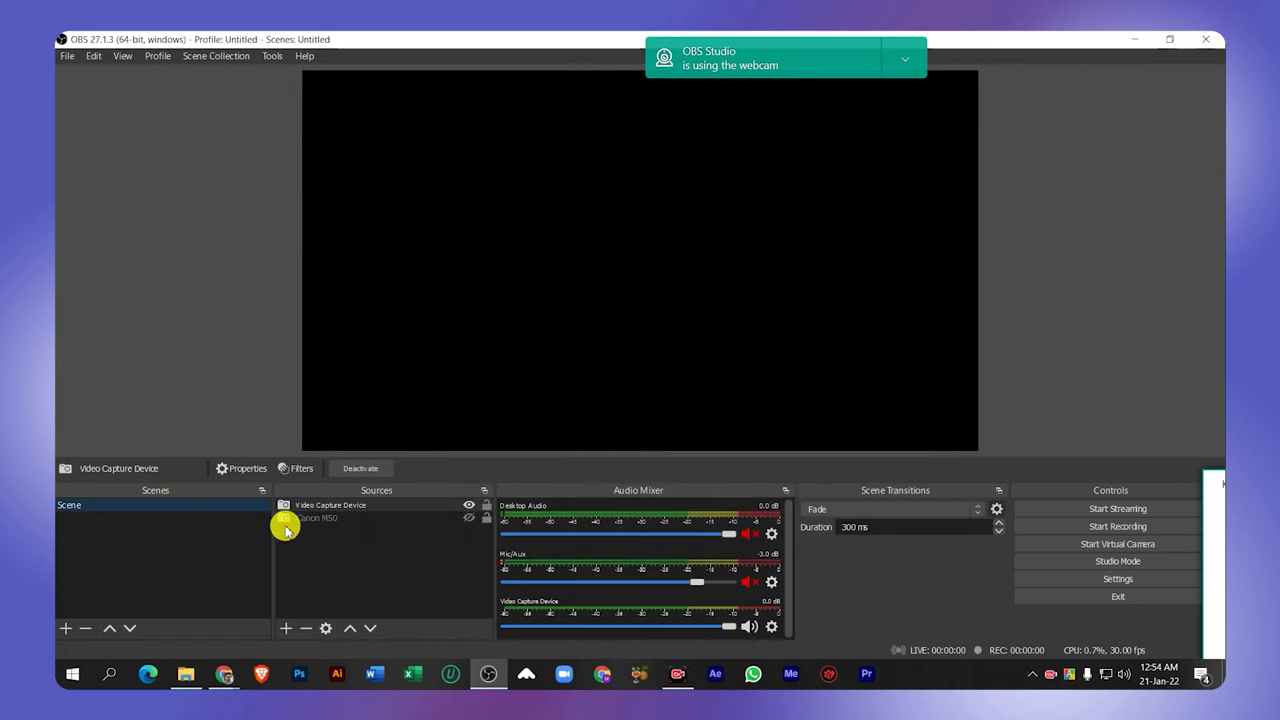
left_click(324, 520)
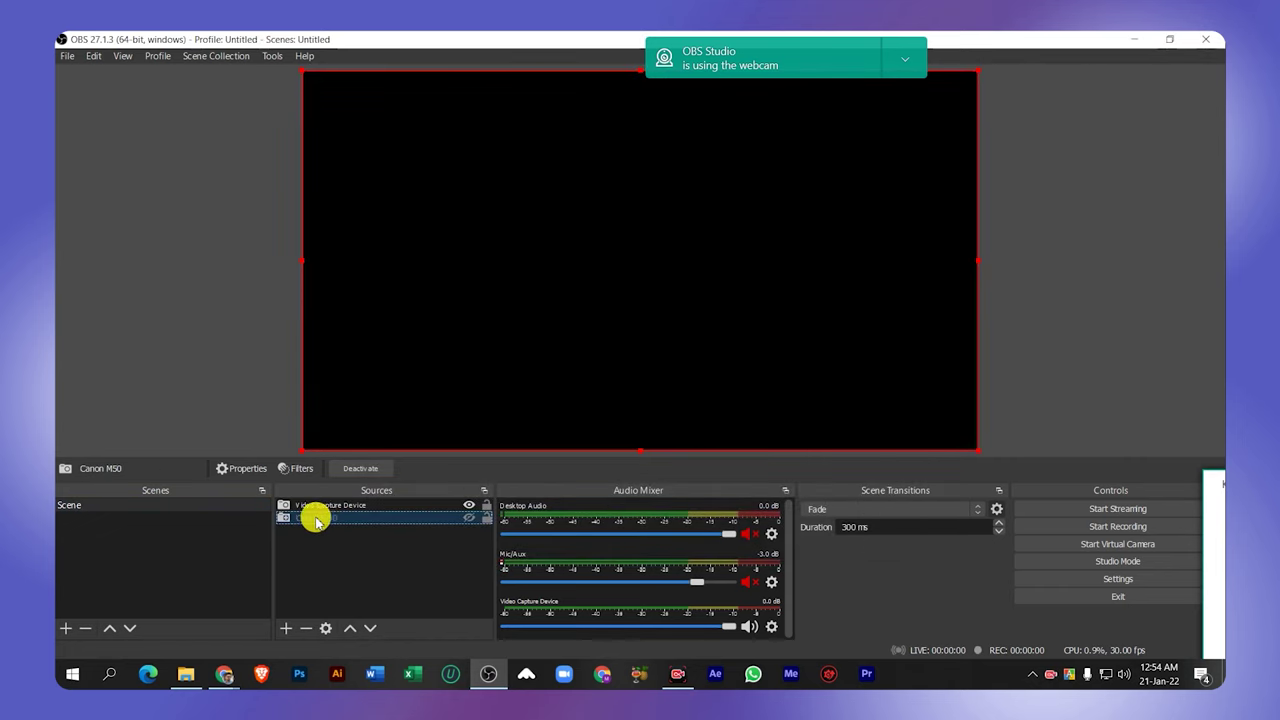
left_click(469, 505)
left_click(469, 518)
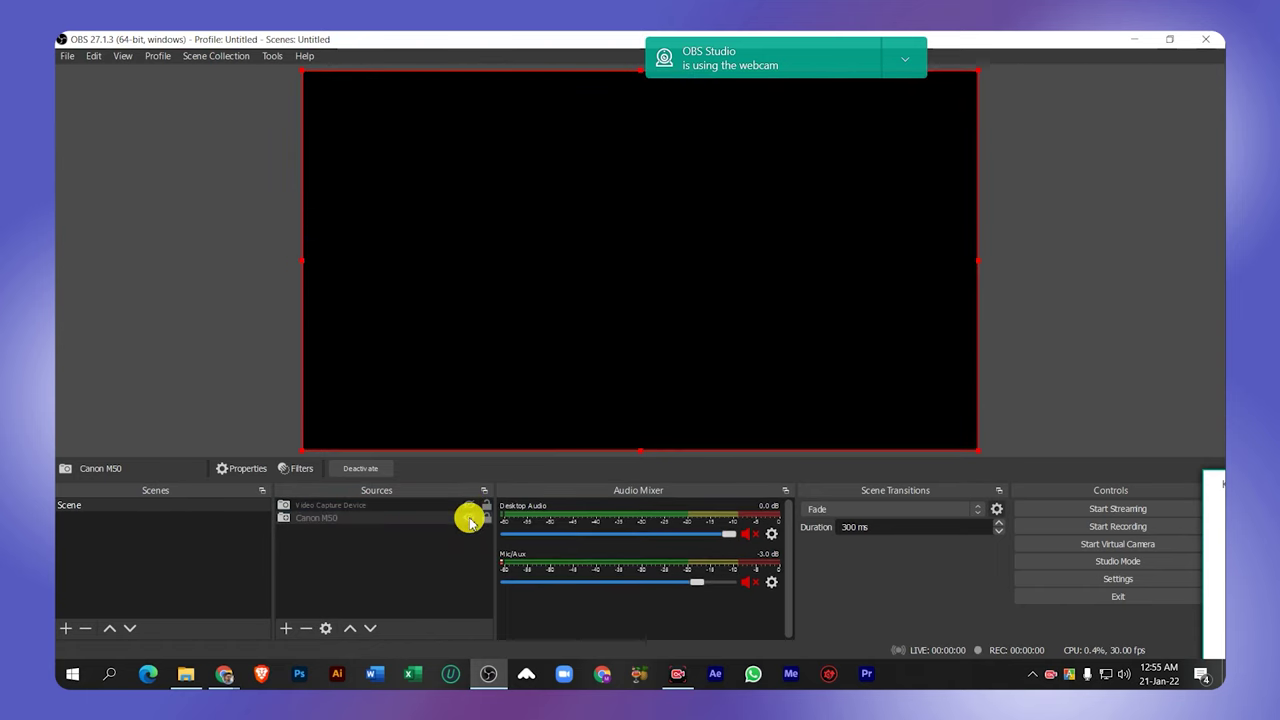
left_click(469, 507)
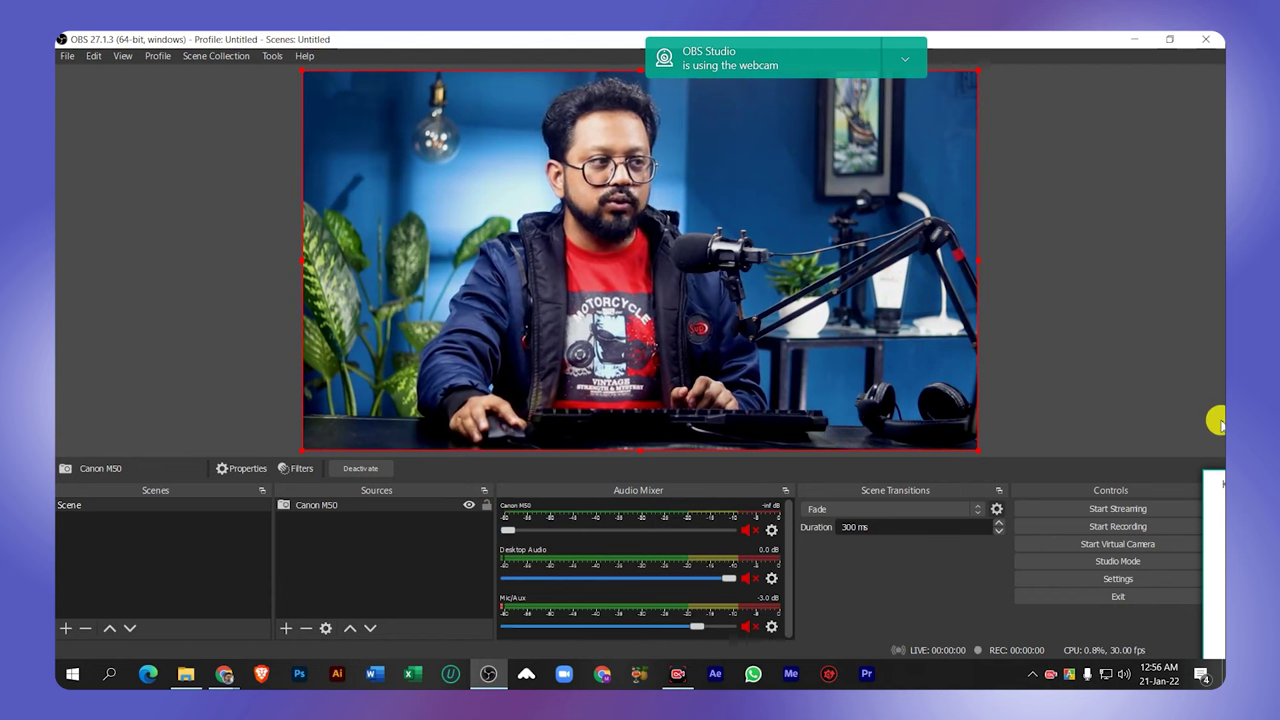
left_click(1124, 563)
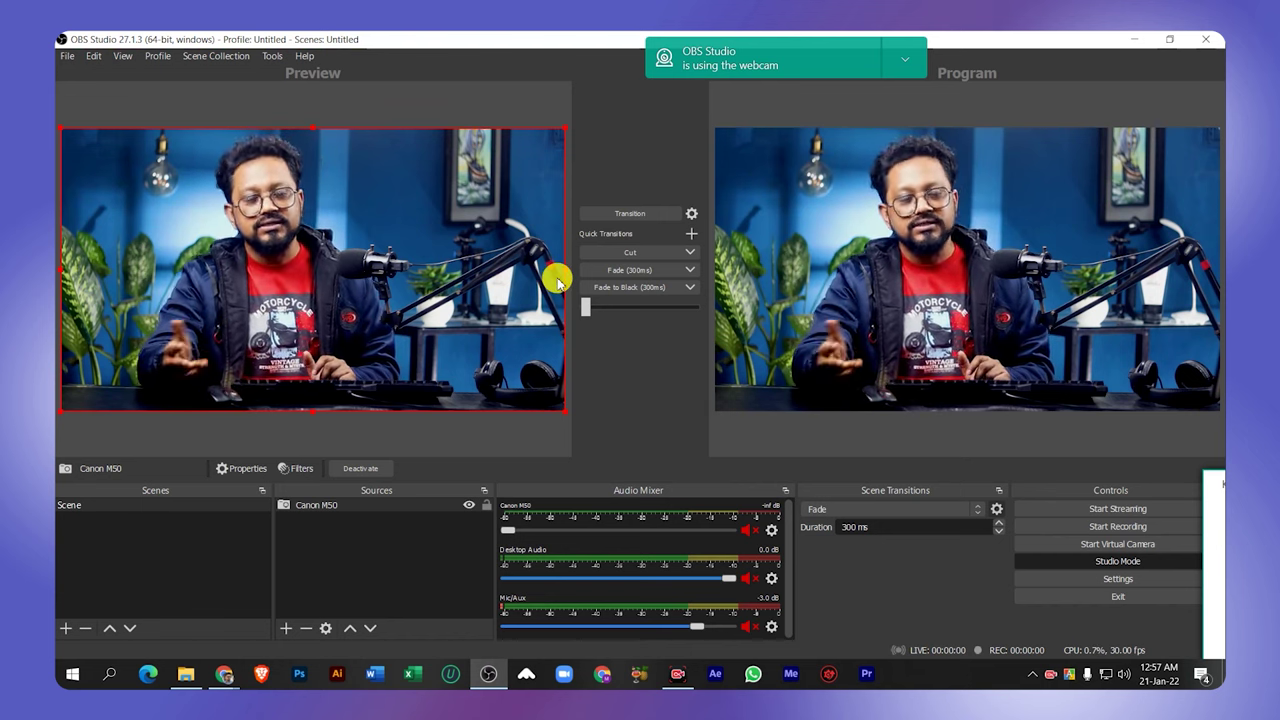
Add a new Image source that uses the file Tech Burger Logo.png.
left_click(286, 628)
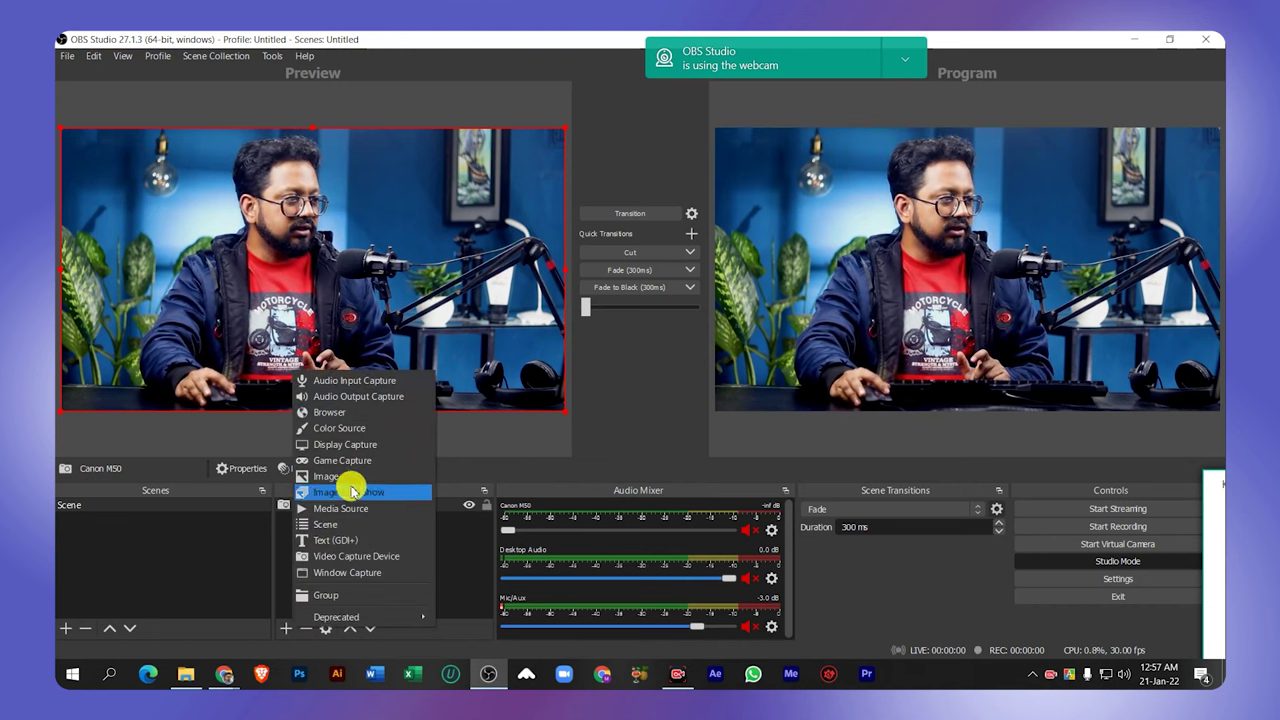
left_click(335, 476)
left_click(688, 453)
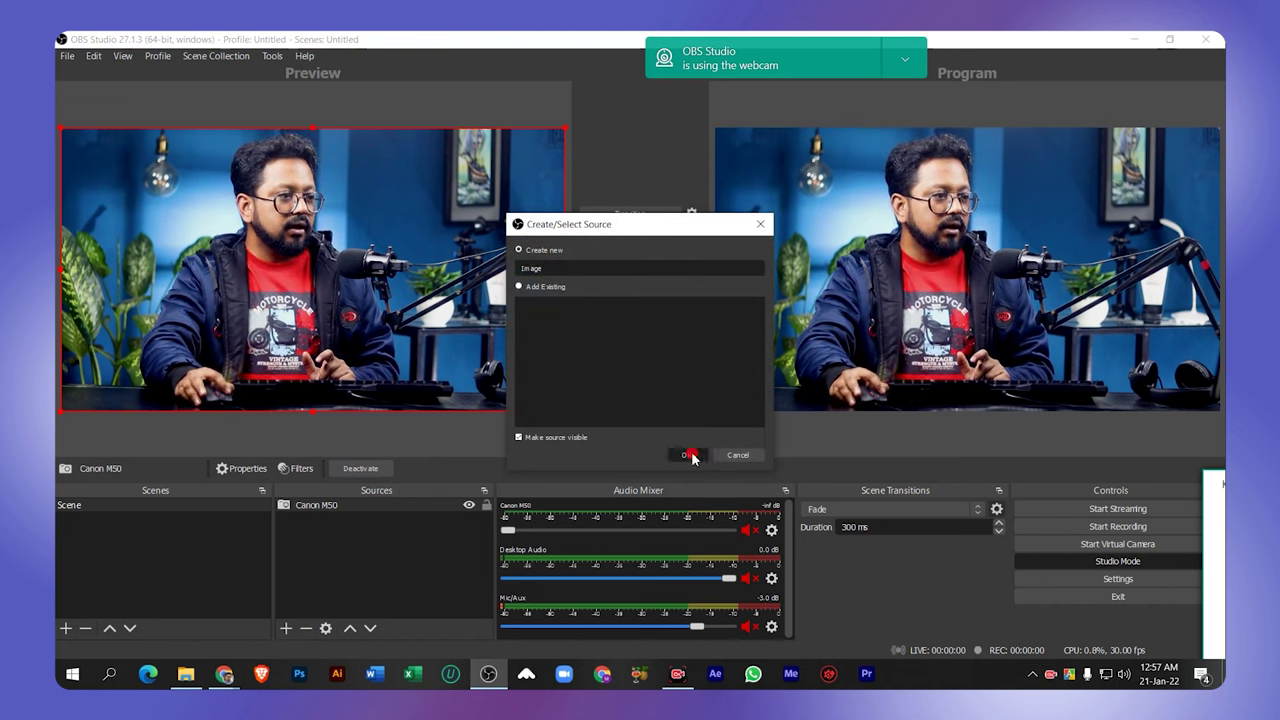
left_click(858, 427)
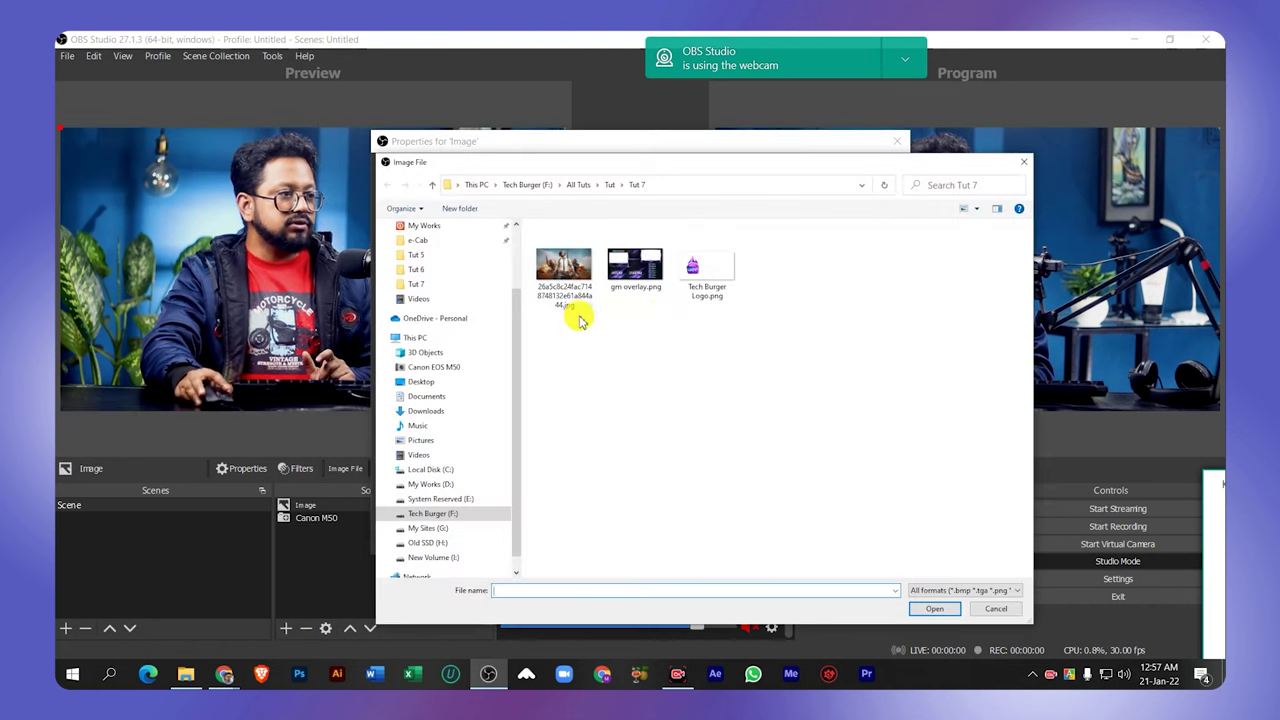
left_click(690, 268)
left_click(933, 608)
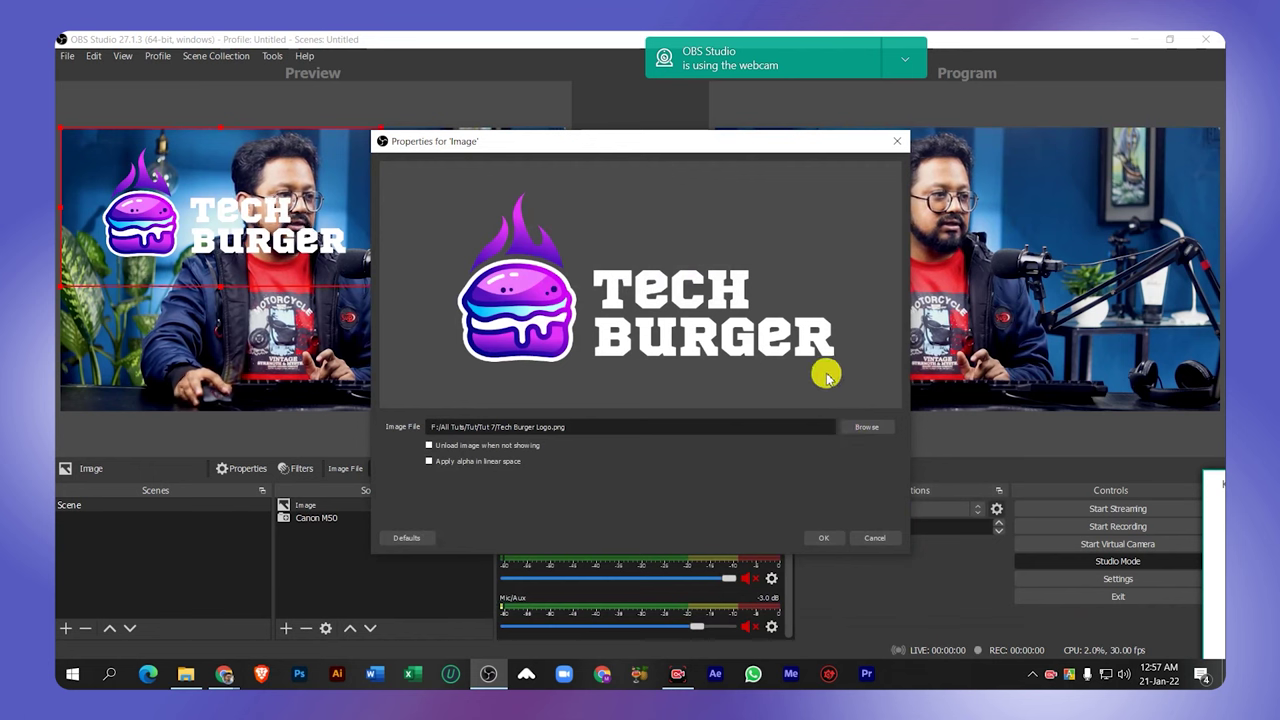
left_click(823, 538)
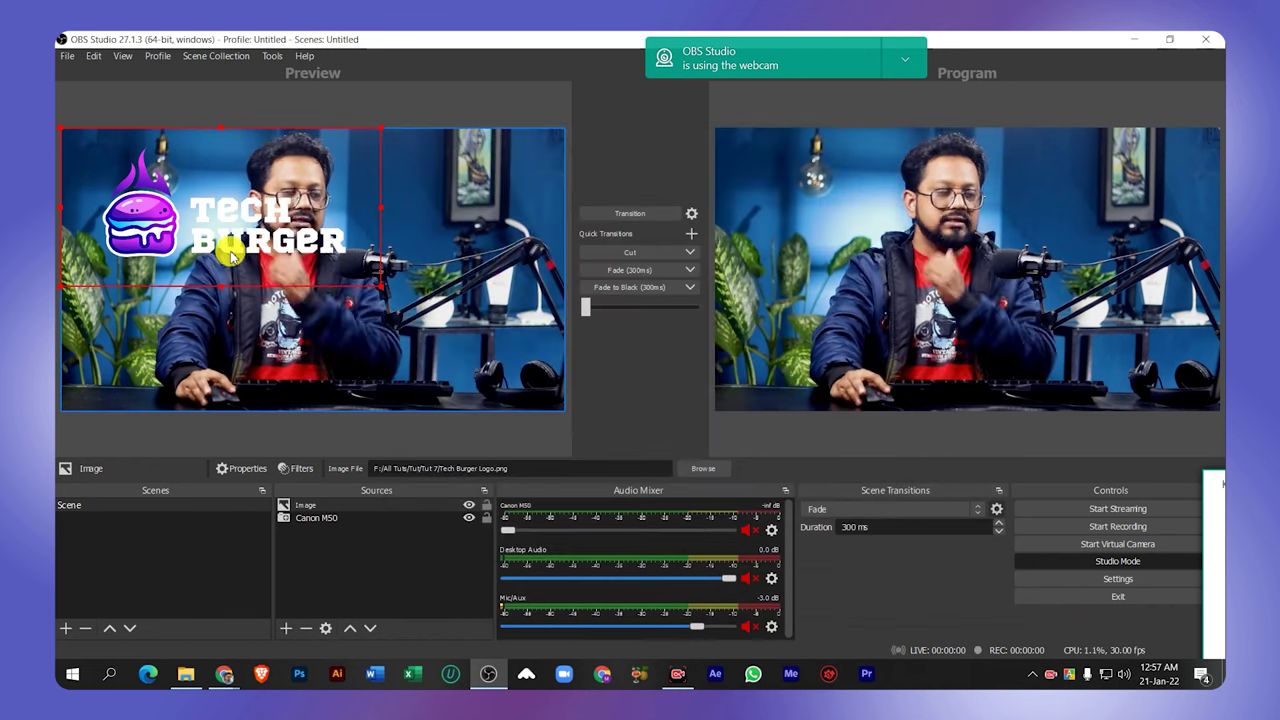
Shrink the Tech Burger logo to about a third of the canvas width and place it in the canvas's upper-left corner.
left_click_drag(245, 222, 357, 268)
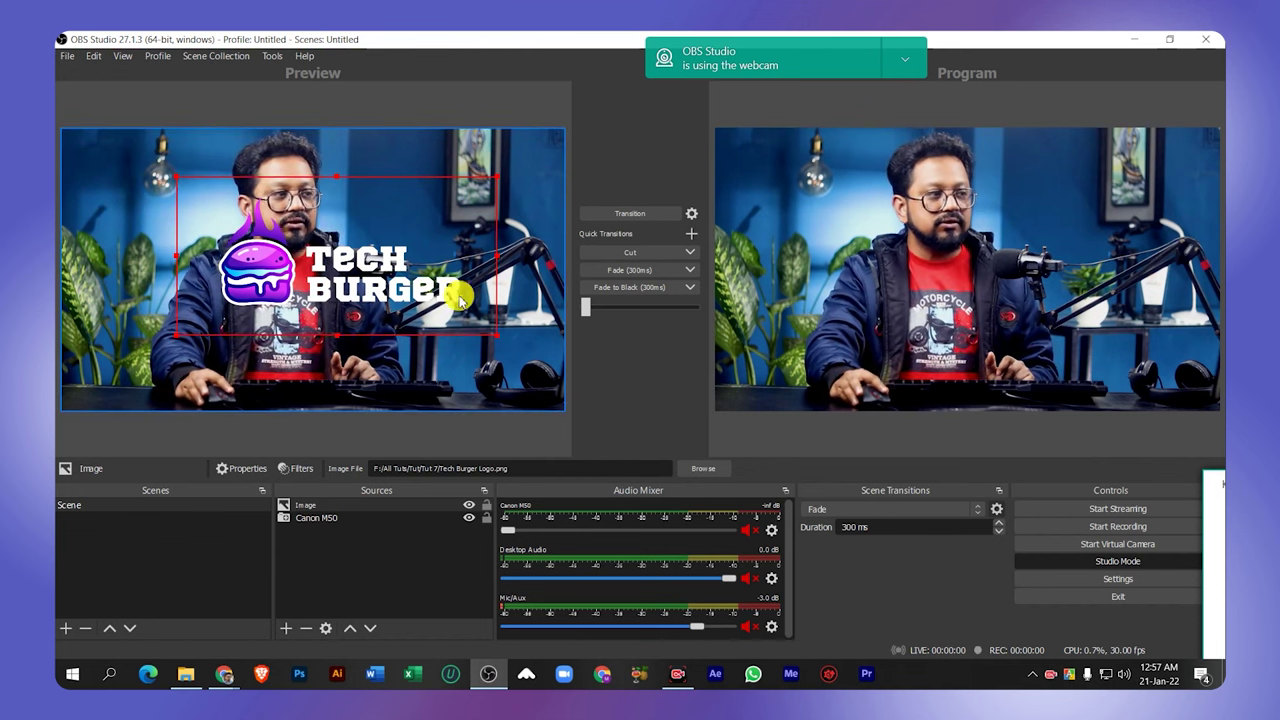
left_click_drag(440, 278, 399, 288)
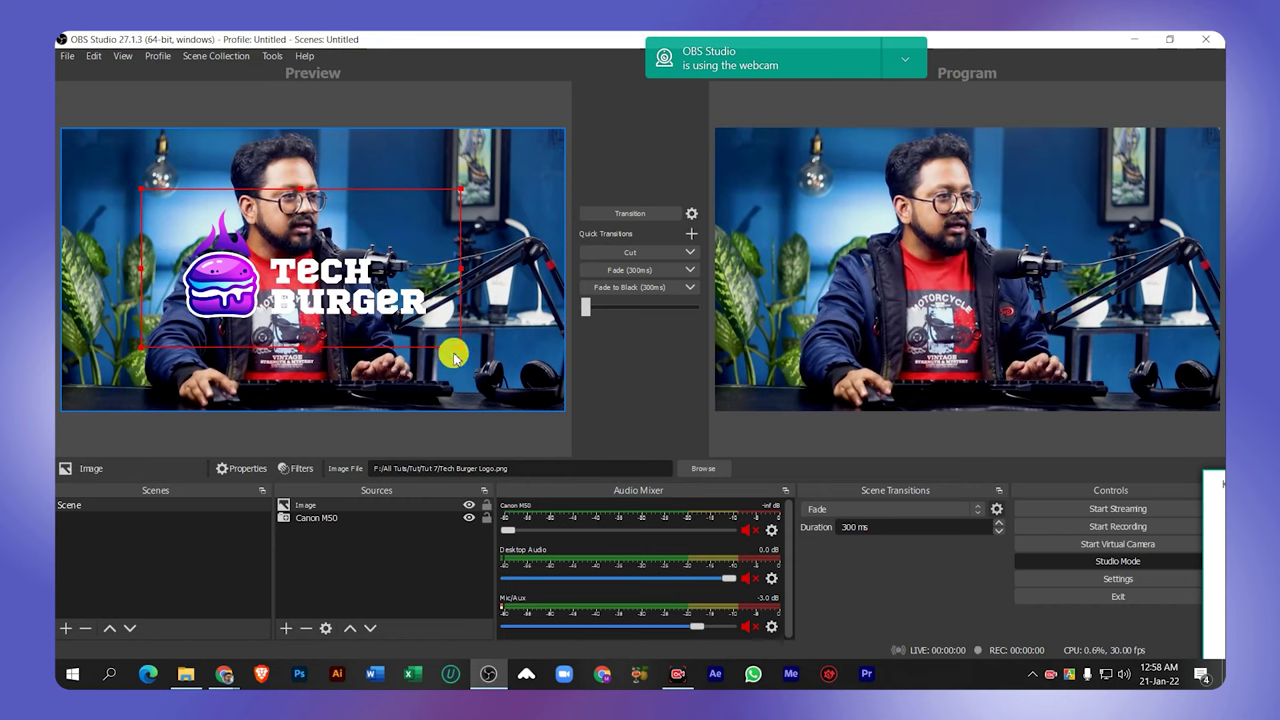
left_click_drag(459, 347, 358, 283)
left_click_drag(226, 259, 228, 207)
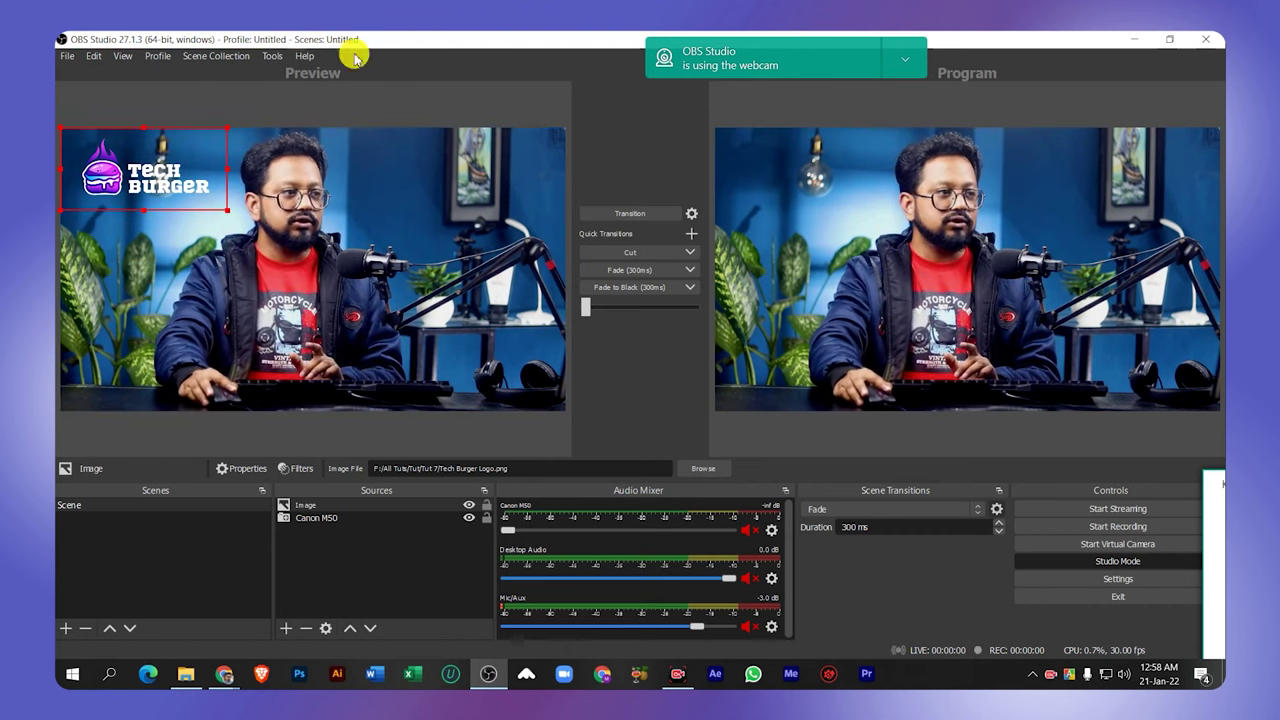
Transition the logo to the program output, and take it off again by hiding the Image source and repeating the transition.
left_click(648, 215)
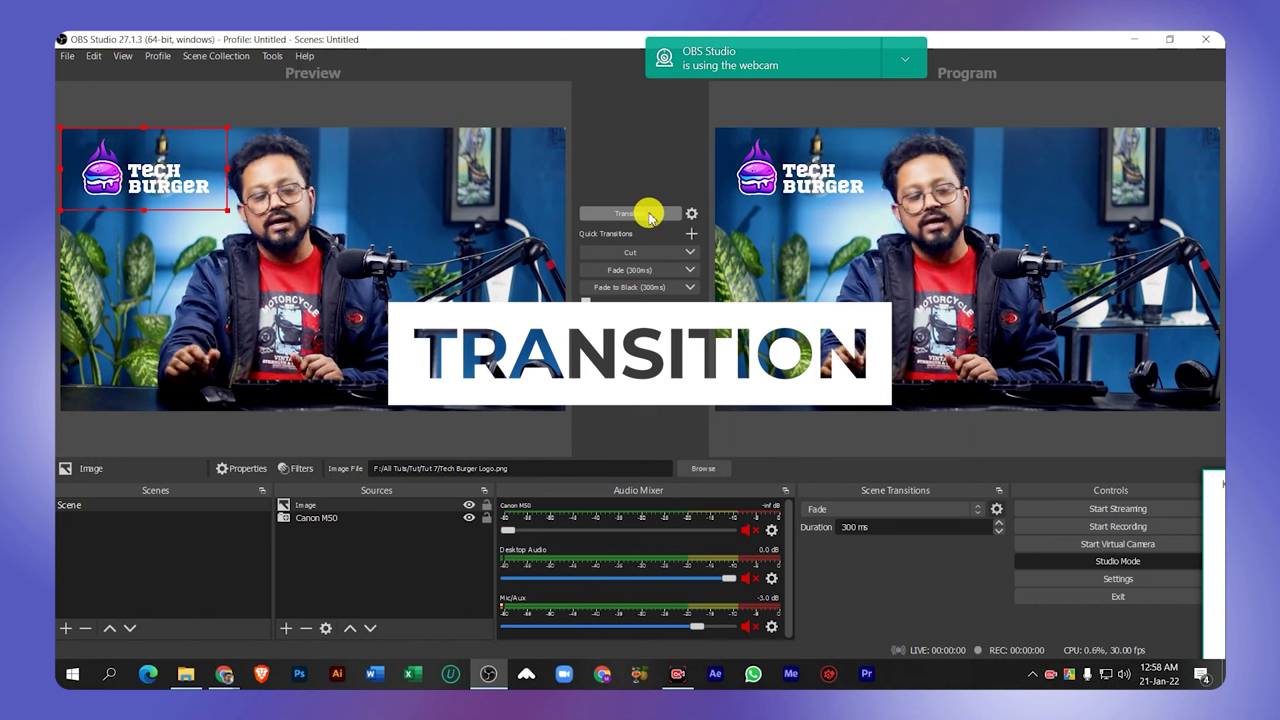
left_click(470, 506)
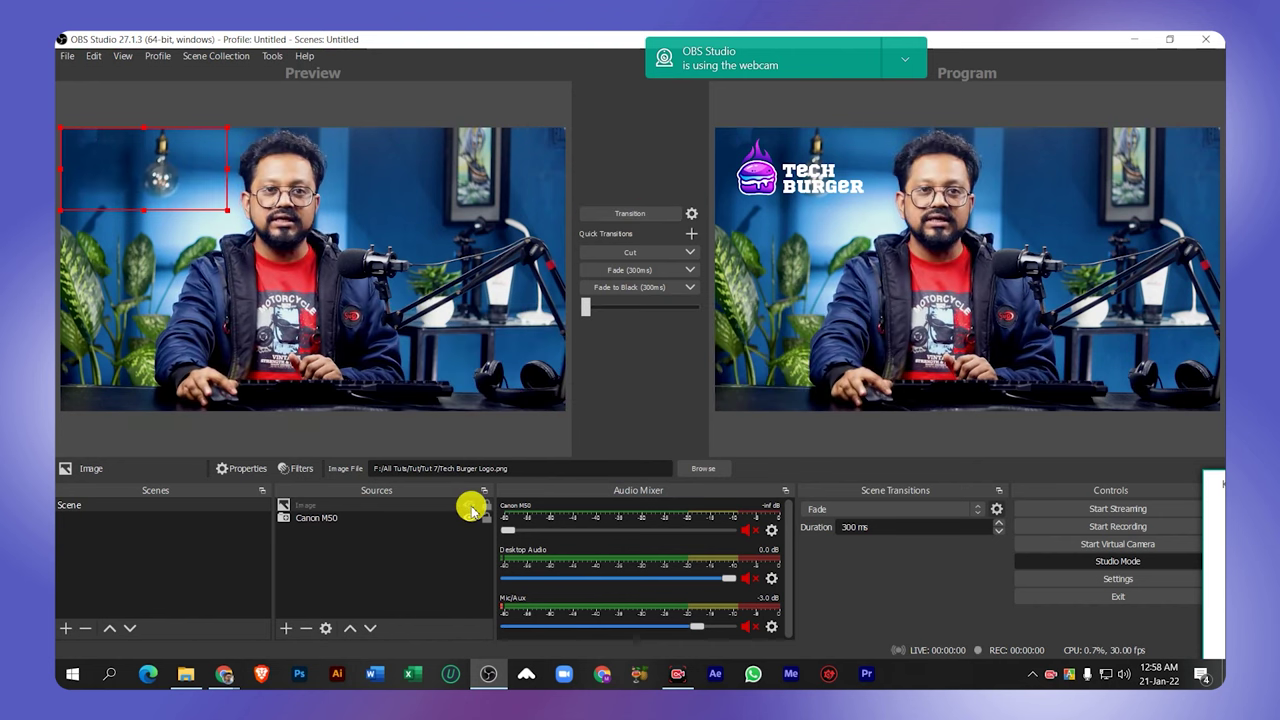
left_click(620, 216)
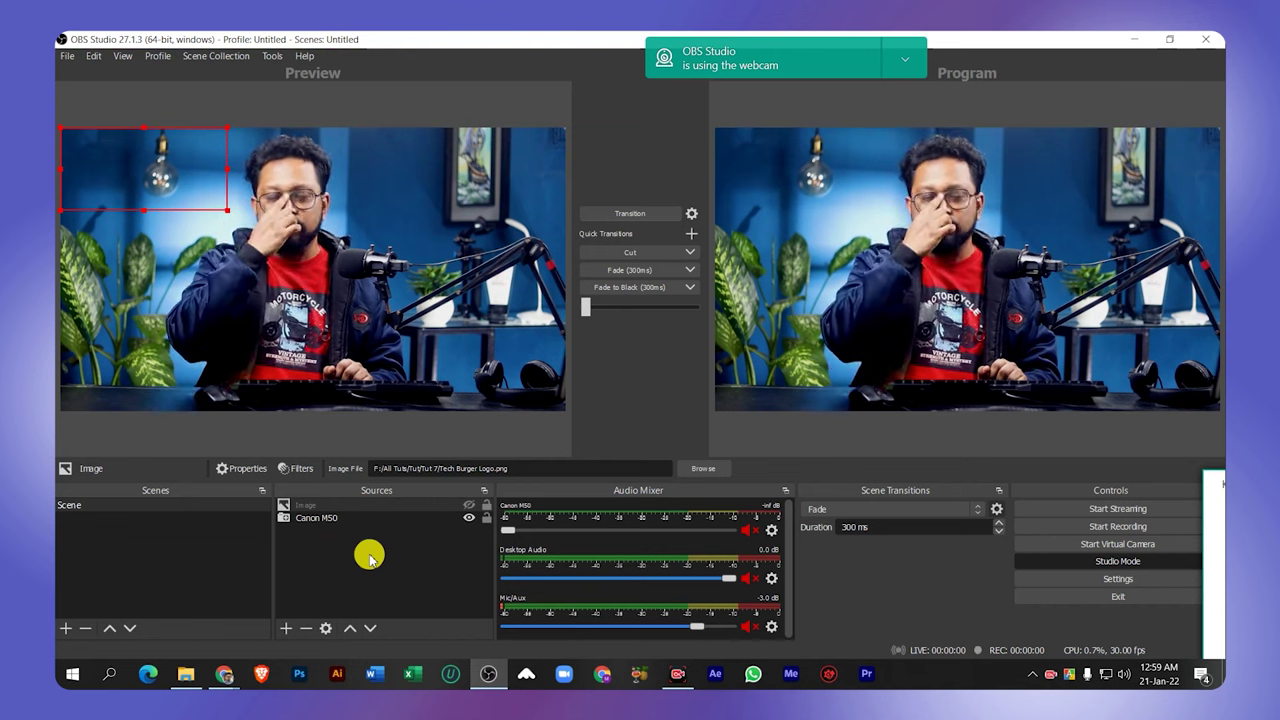
Add a new Media Source that plays the local file Render_1.mp4.
left_click(286, 628)
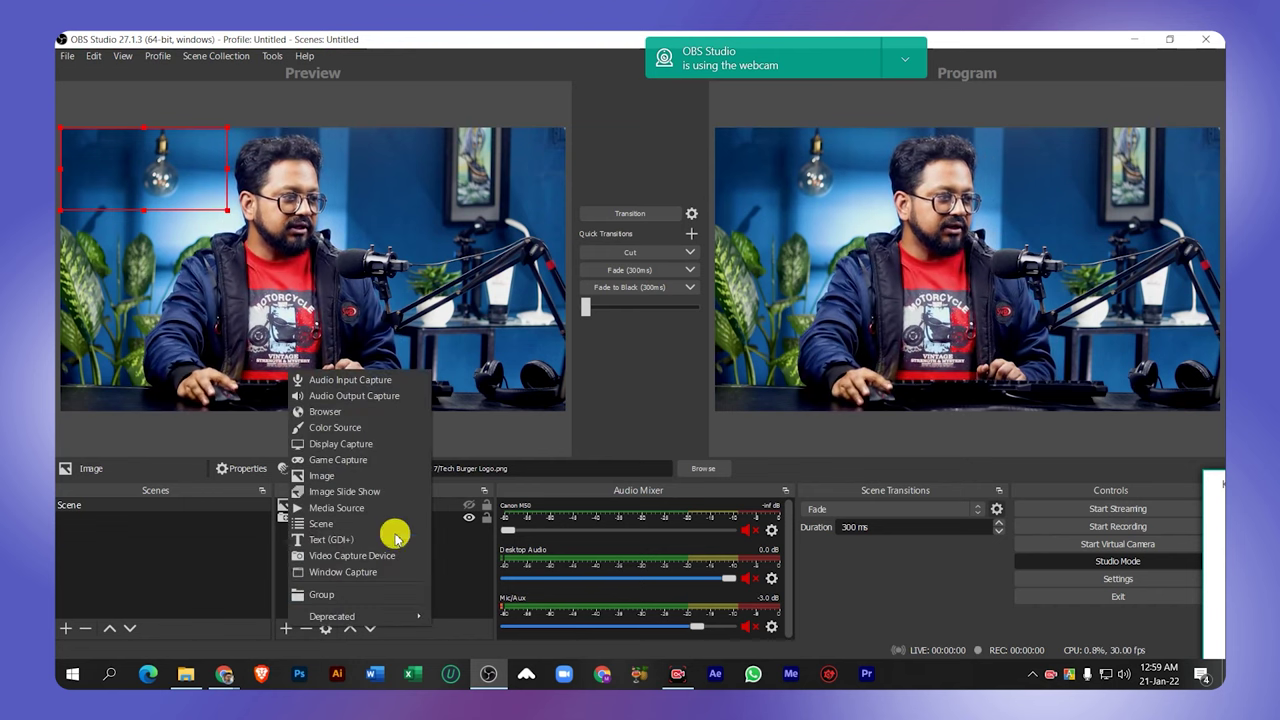
left_click(345, 508)
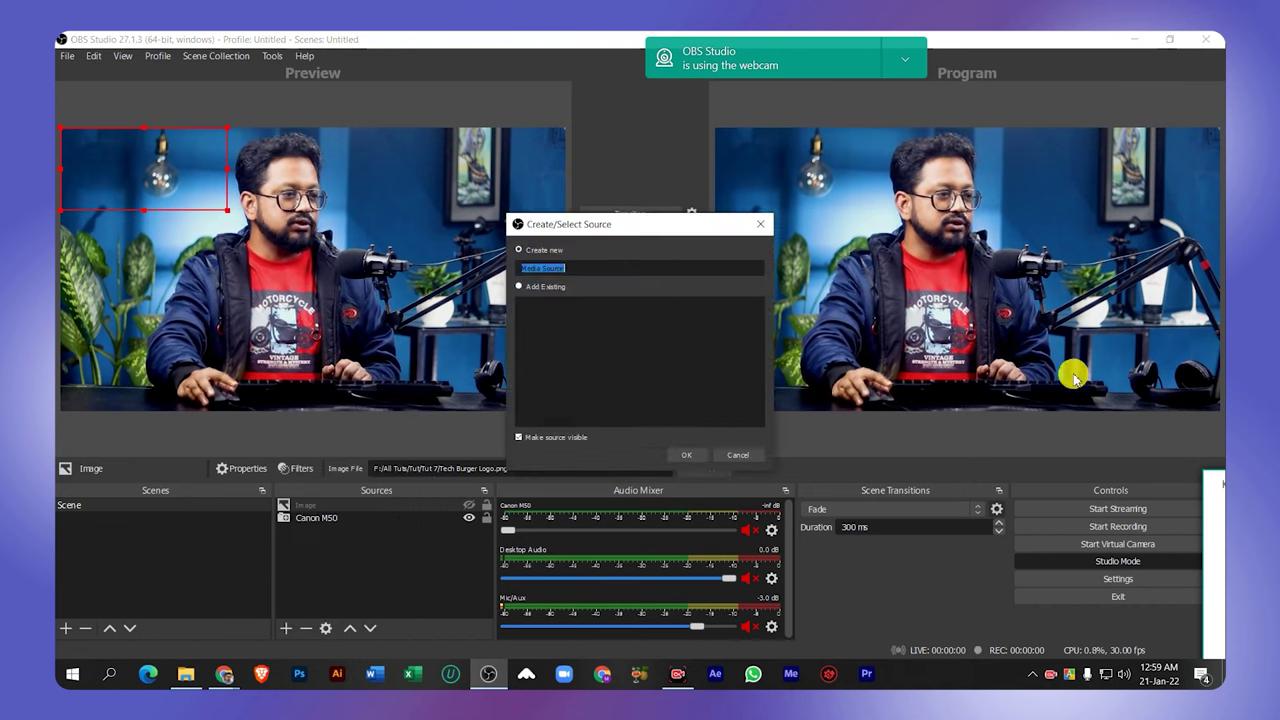
left_click(688, 452)
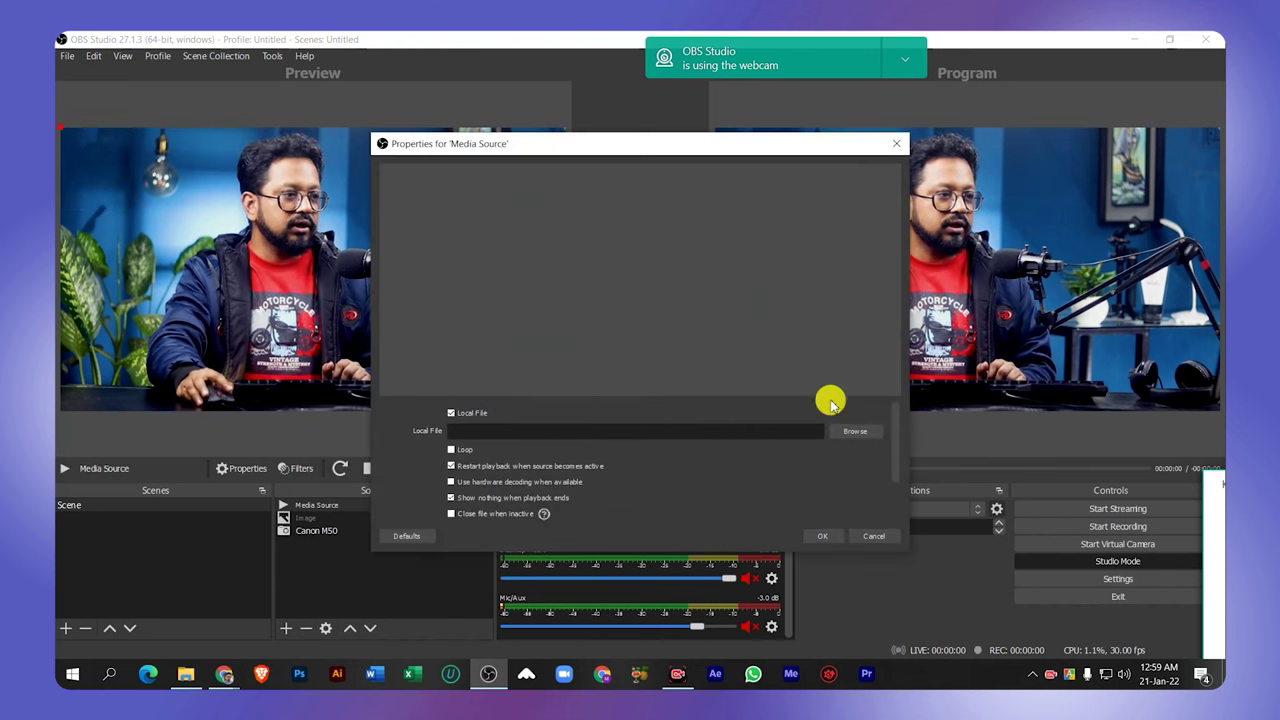
left_click(849, 430)
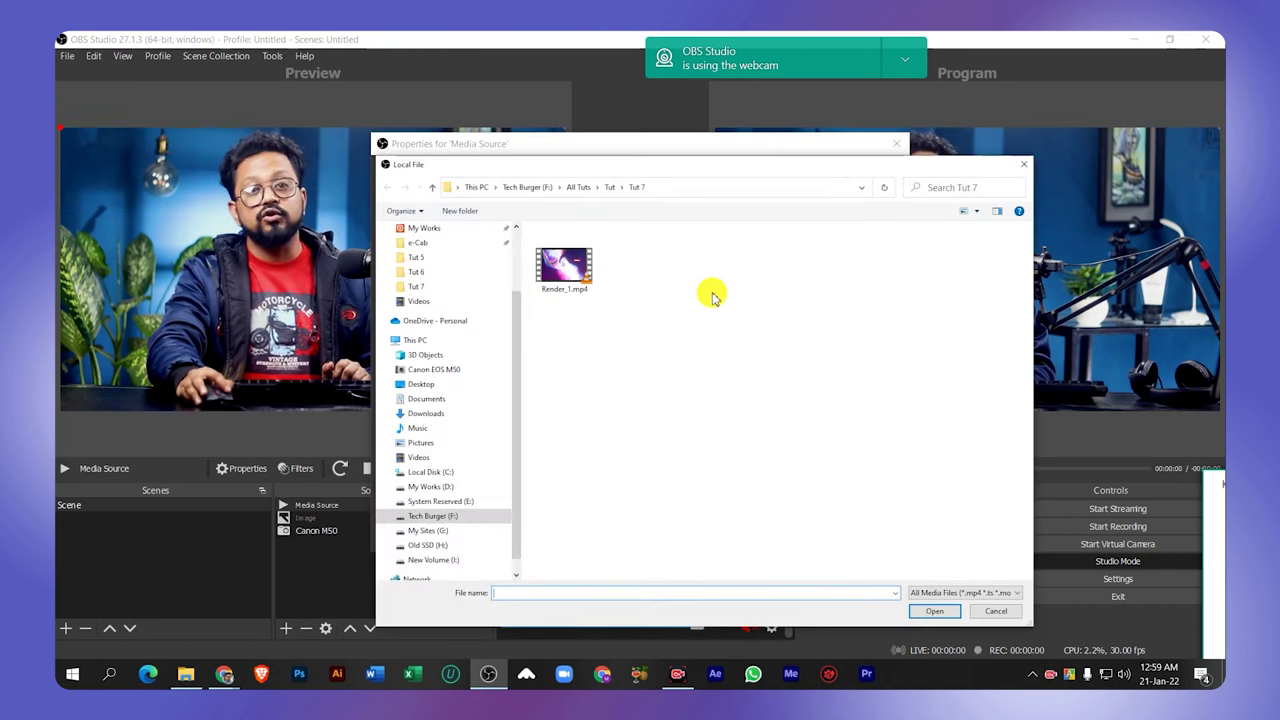
left_click(593, 258)
left_click(945, 614)
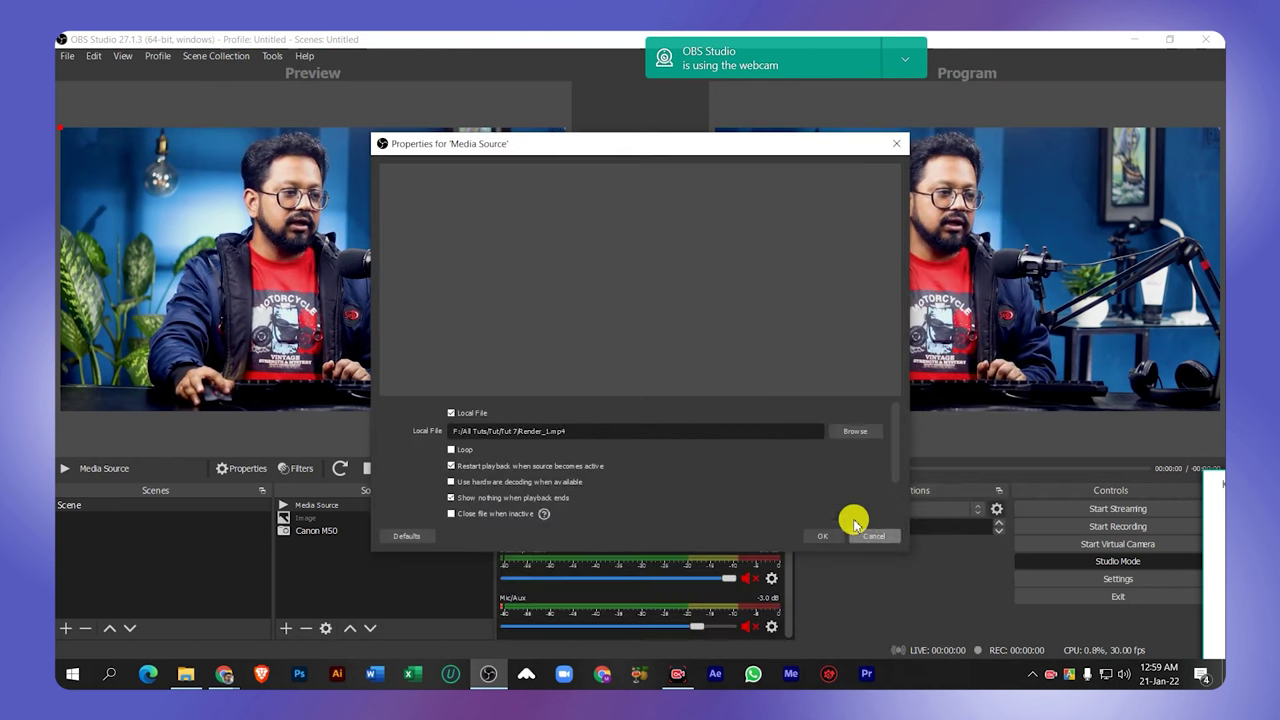
left_click(822, 535)
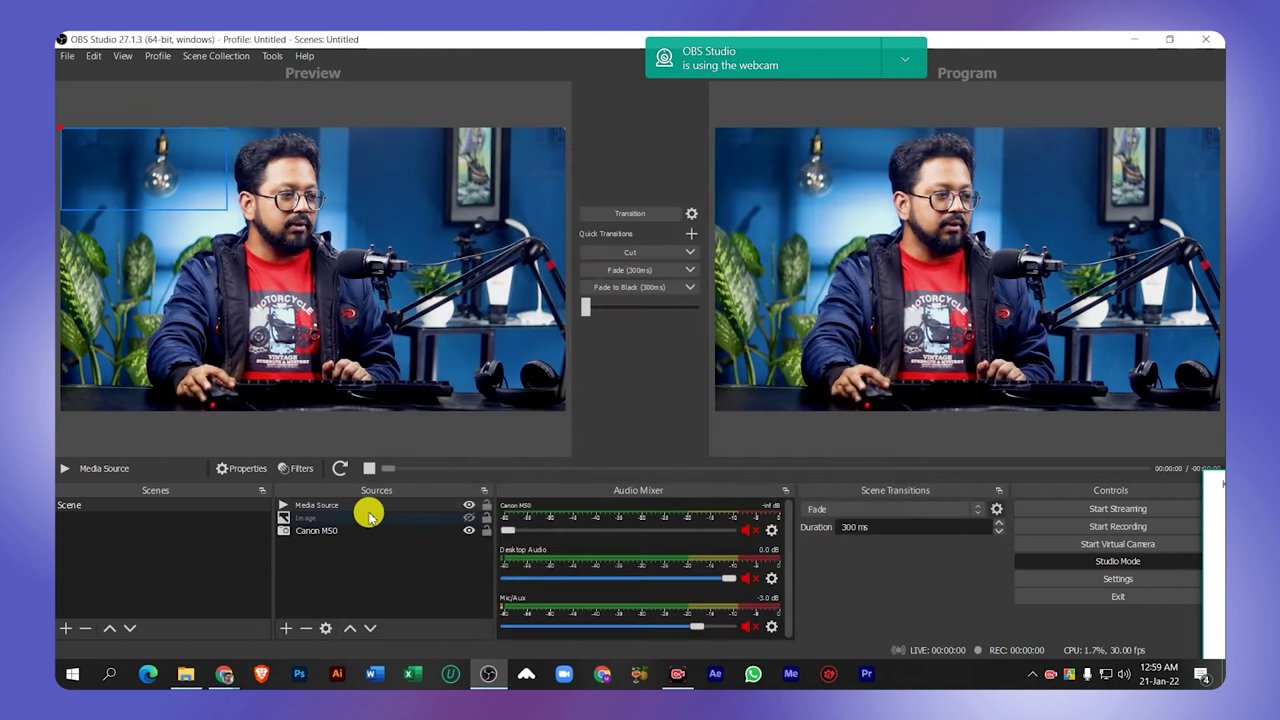
Move the Image source below Canon M50 in the source order.
left_click(340, 506)
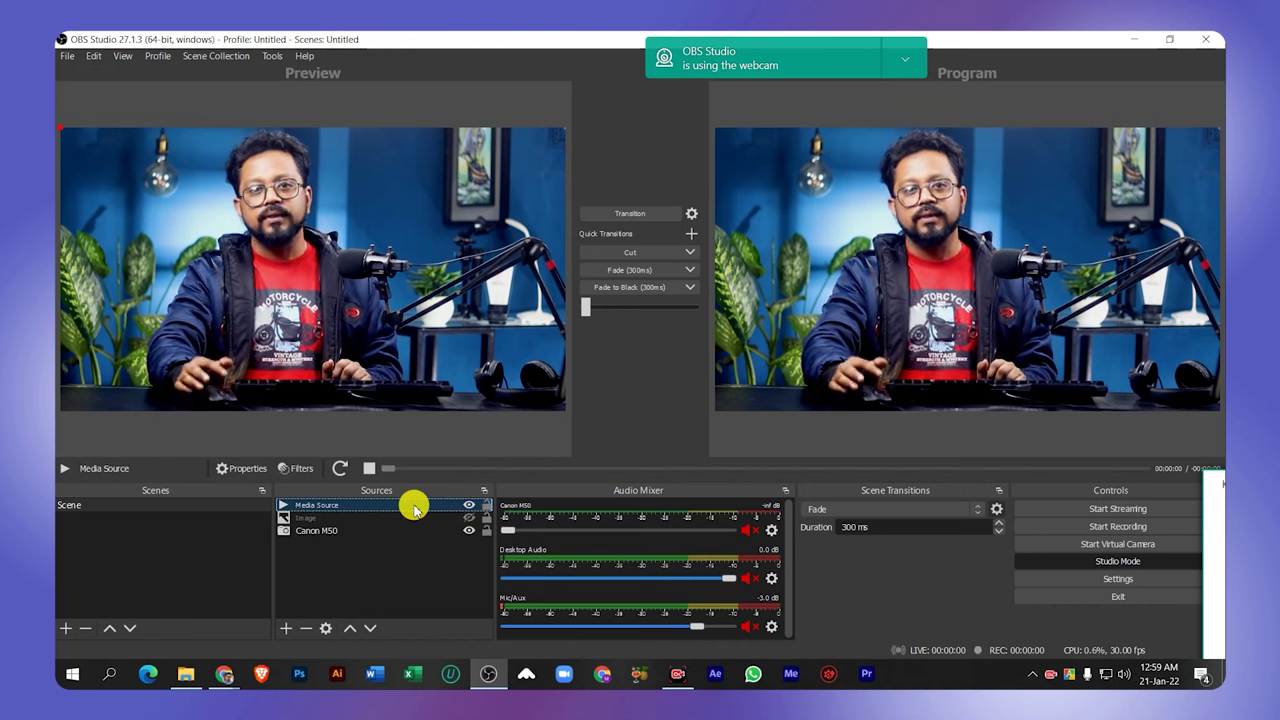
left_click(381, 534)
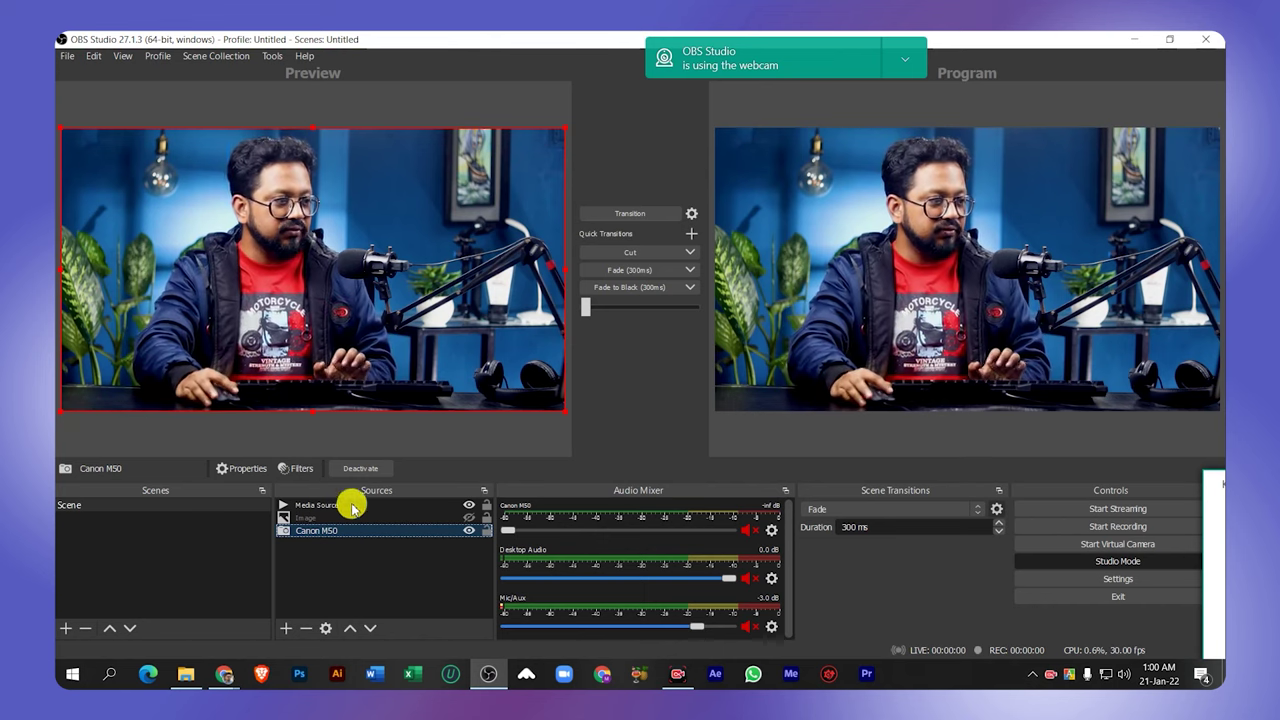
left_click(363, 506)
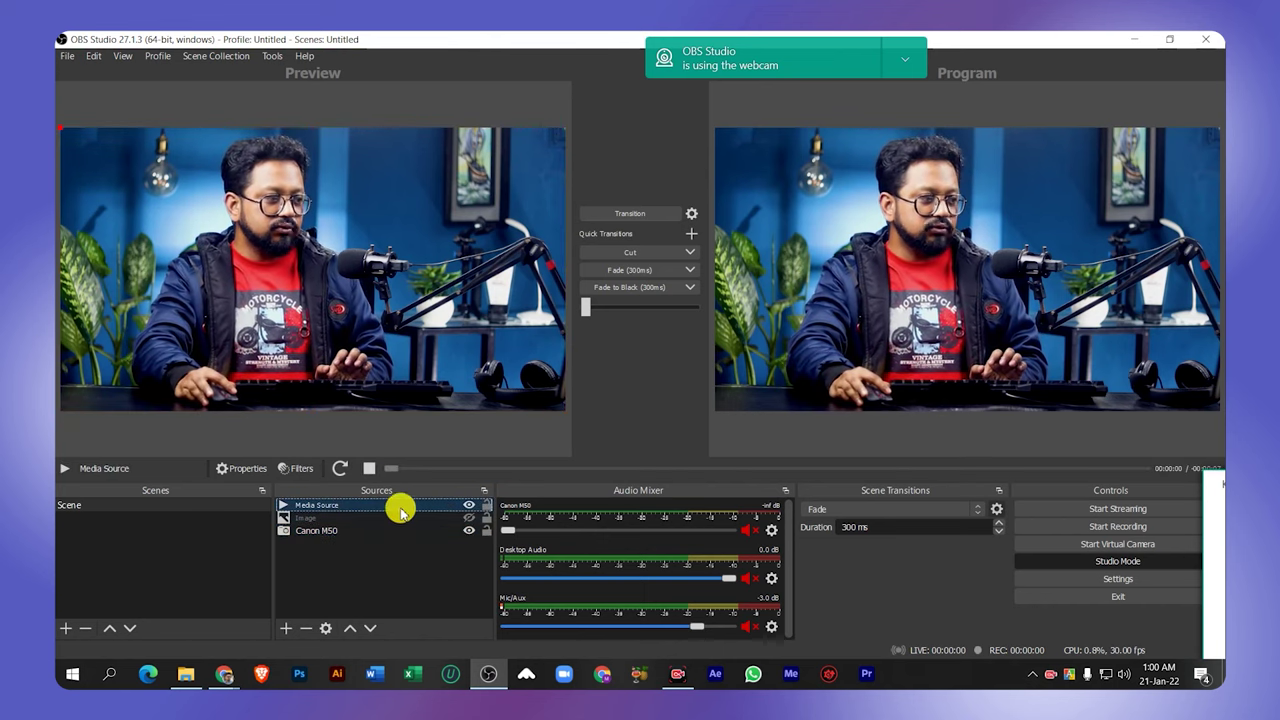
left_click(343, 518)
left_click_drag(341, 532, 343, 544)
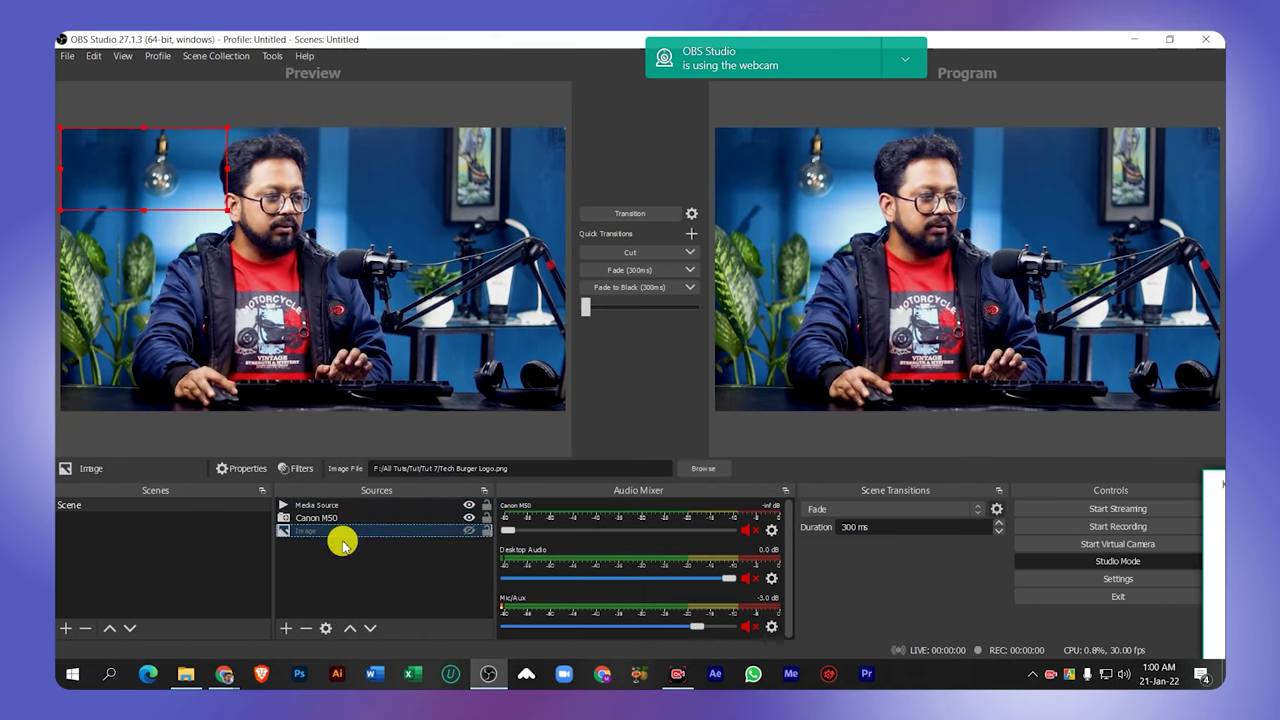
left_click(334, 519)
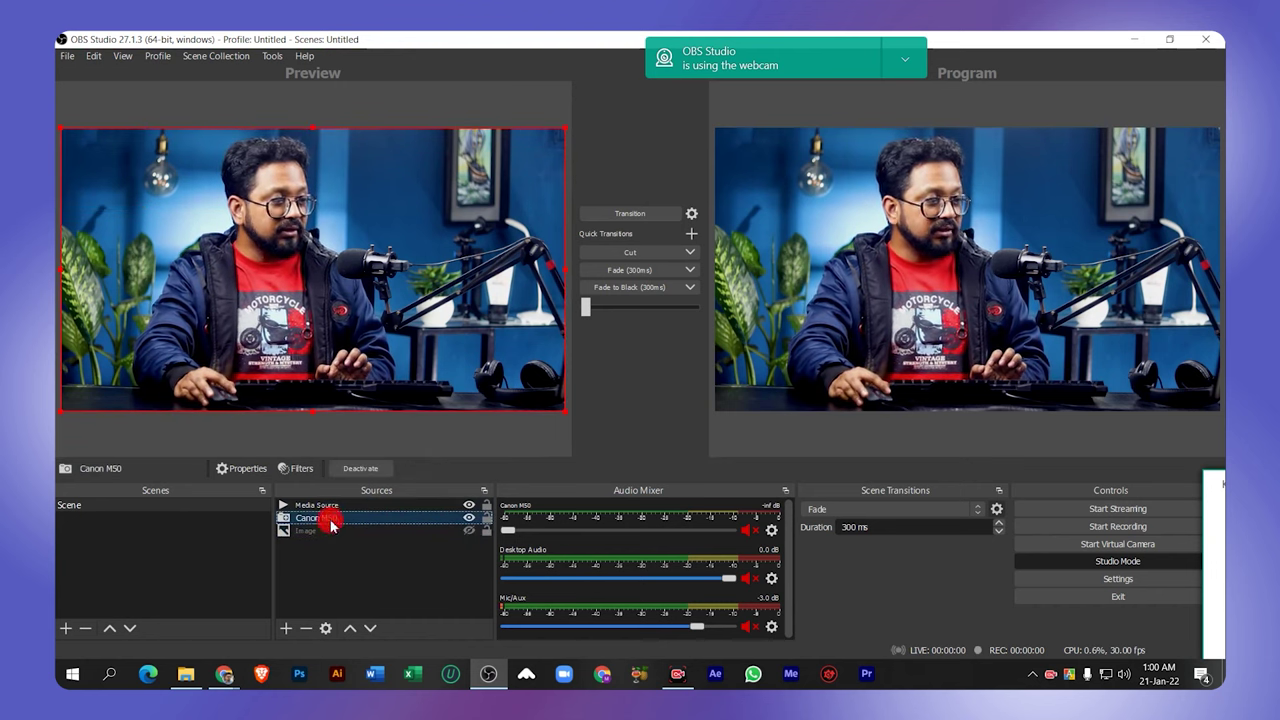
Transition the Media Source video to the program output, and hide the Media Source.
left_click(331, 507)
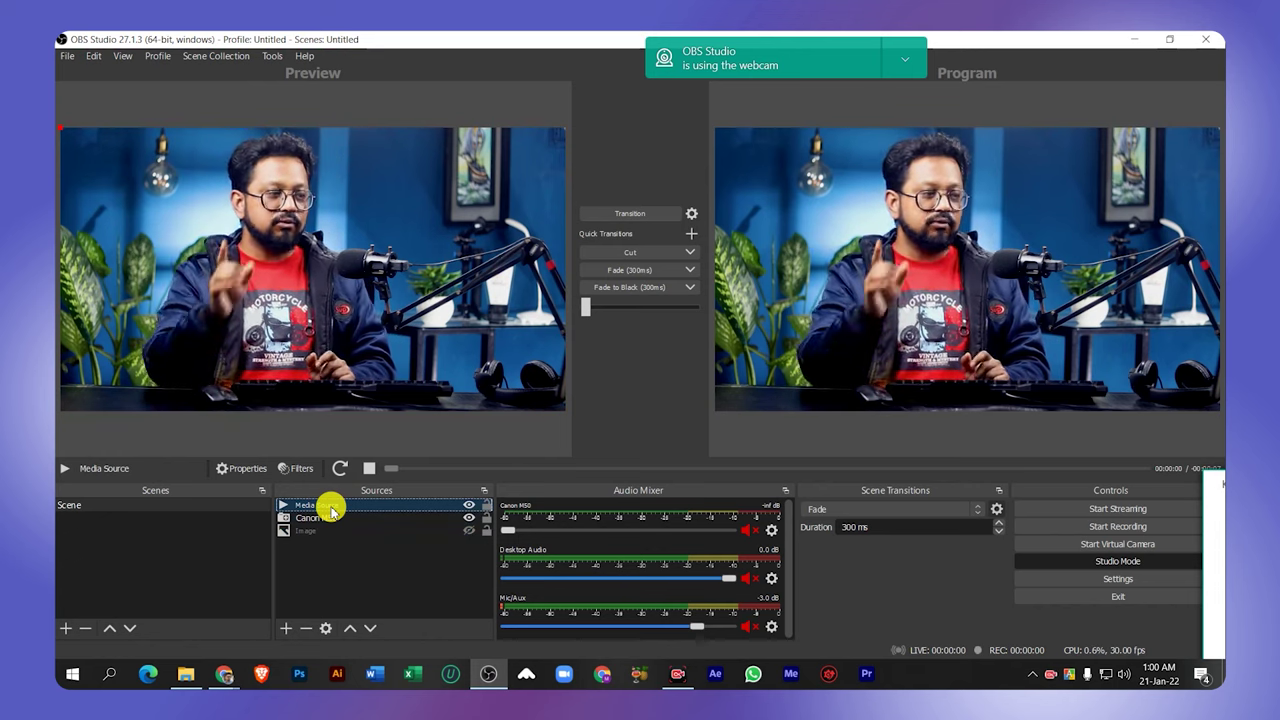
left_click(655, 218)
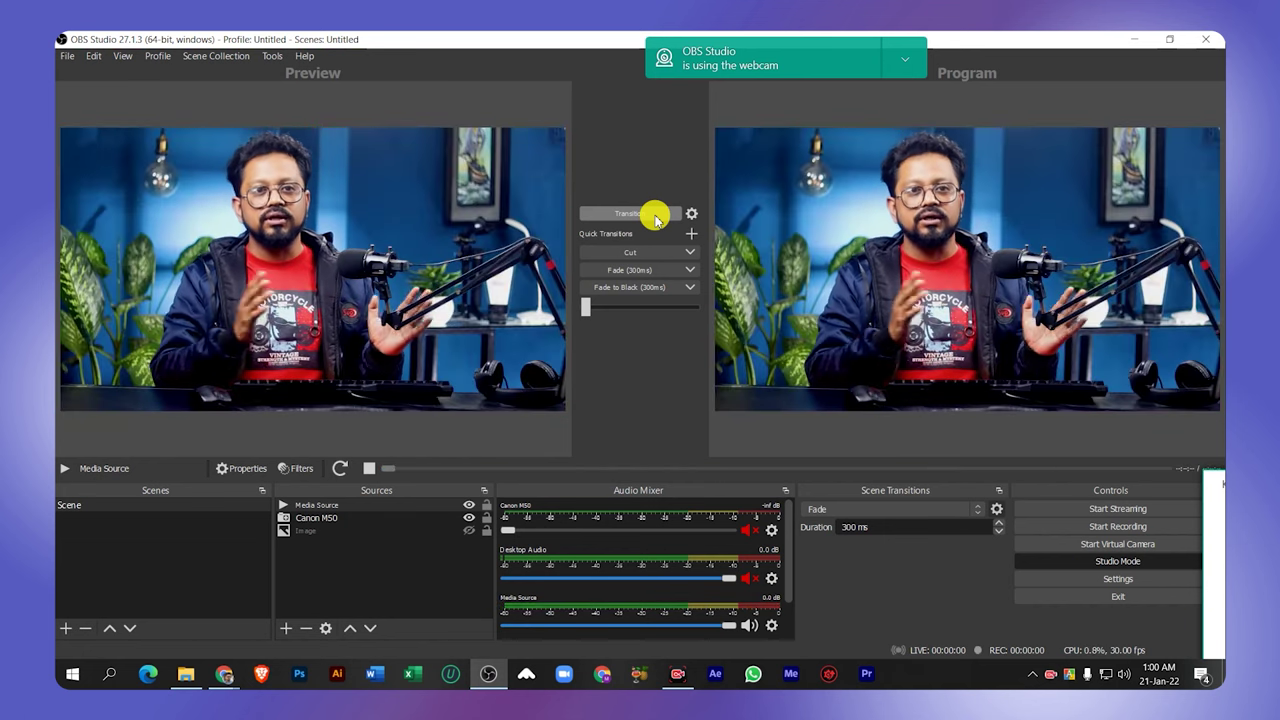
left_click(412, 516)
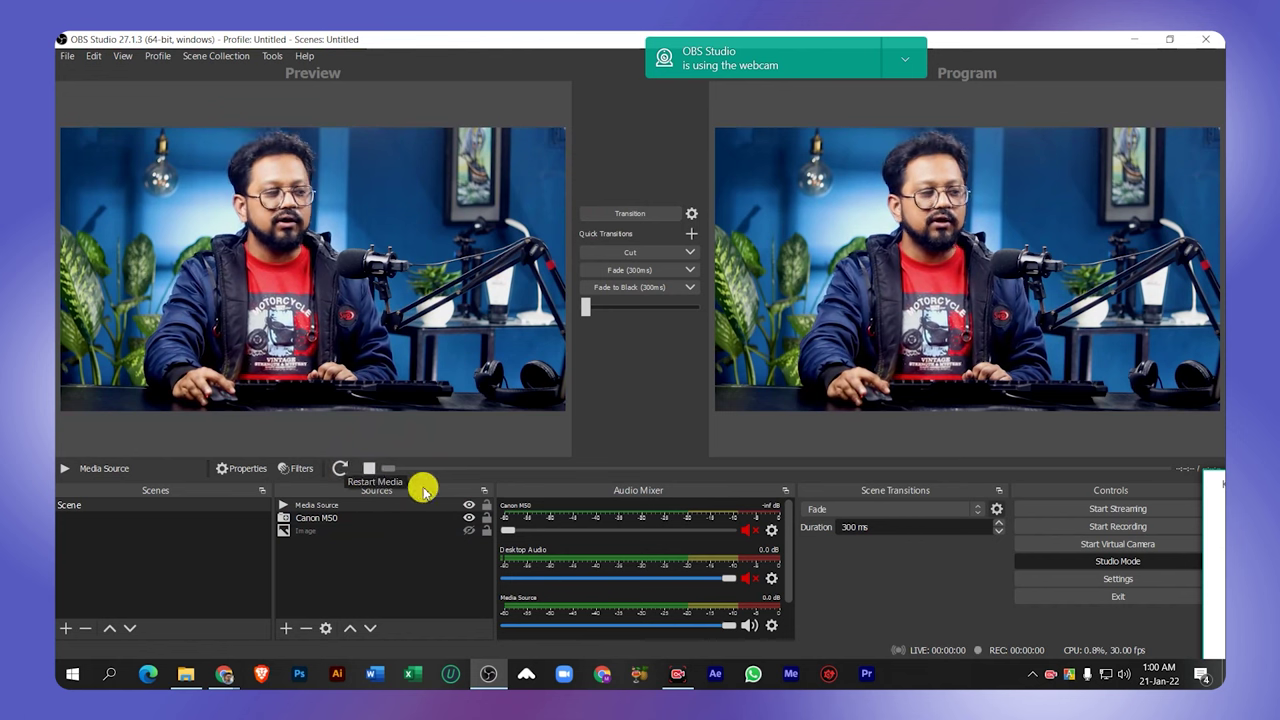
left_click(469, 505)
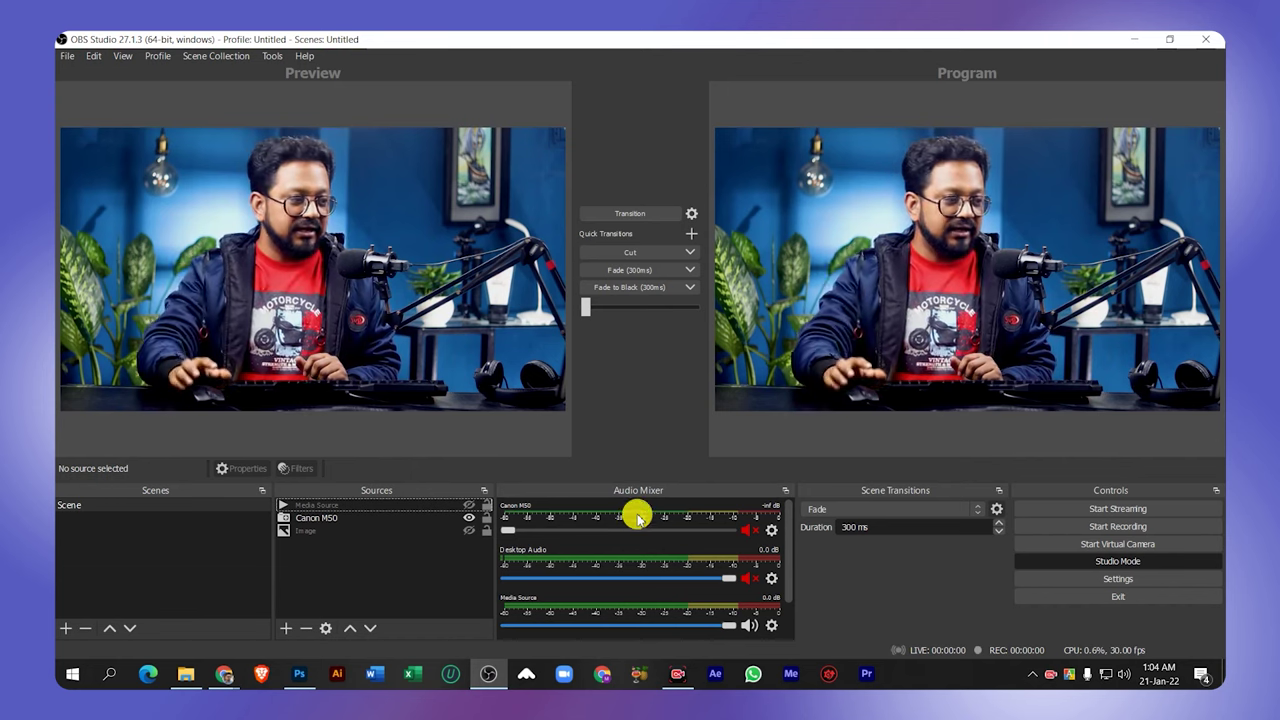
Add a Display Capture source for Display 1, the primary monitor, and transition it to the program output.
left_click(289, 629)
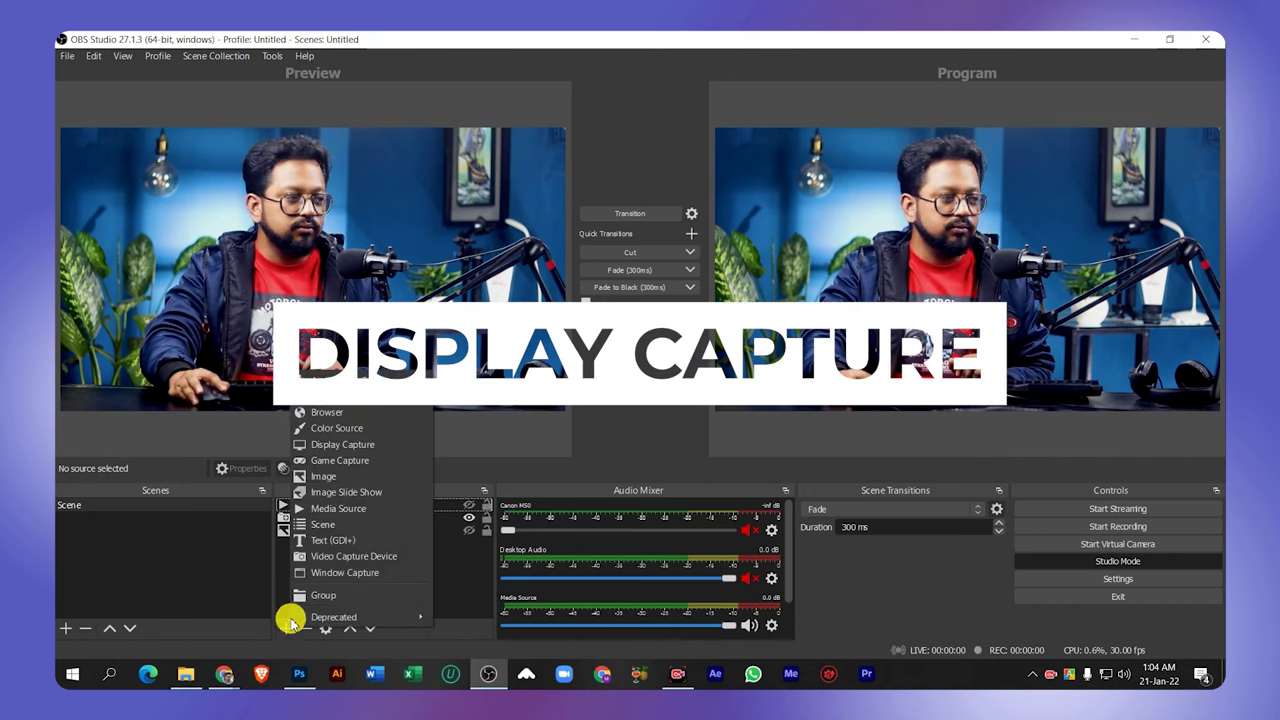
left_click(356, 446)
left_click(705, 453)
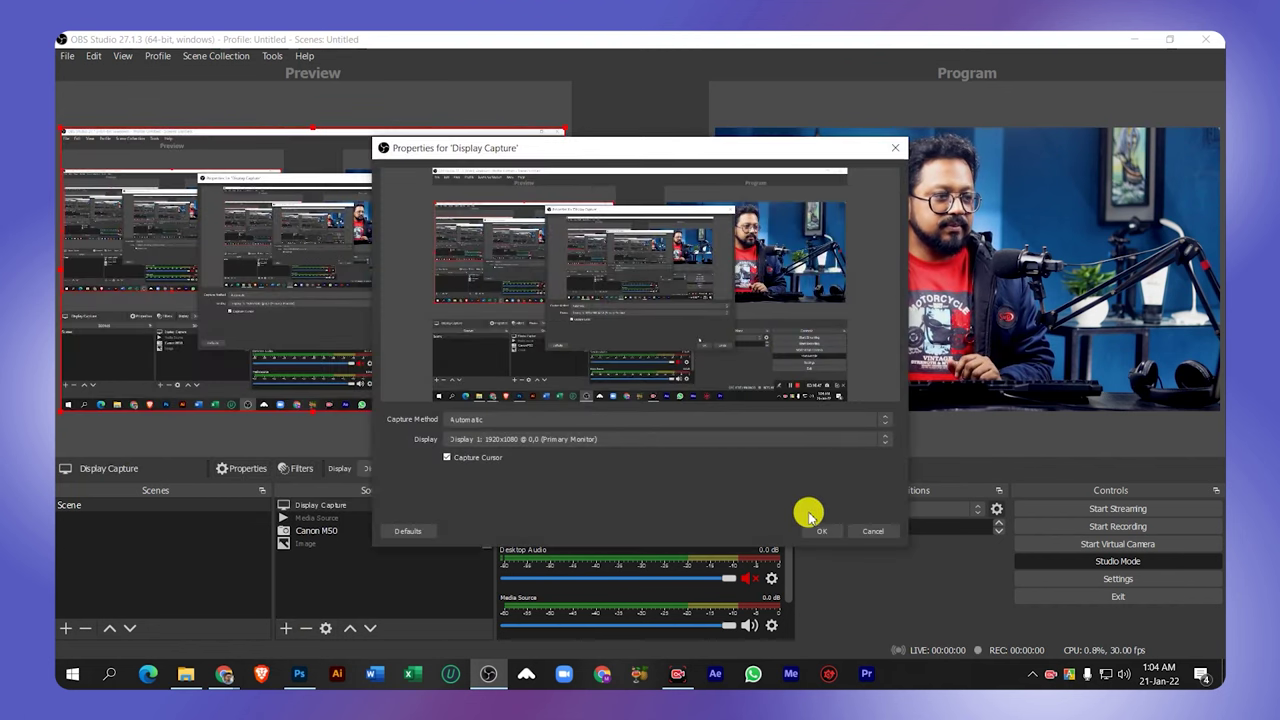
left_click(821, 530)
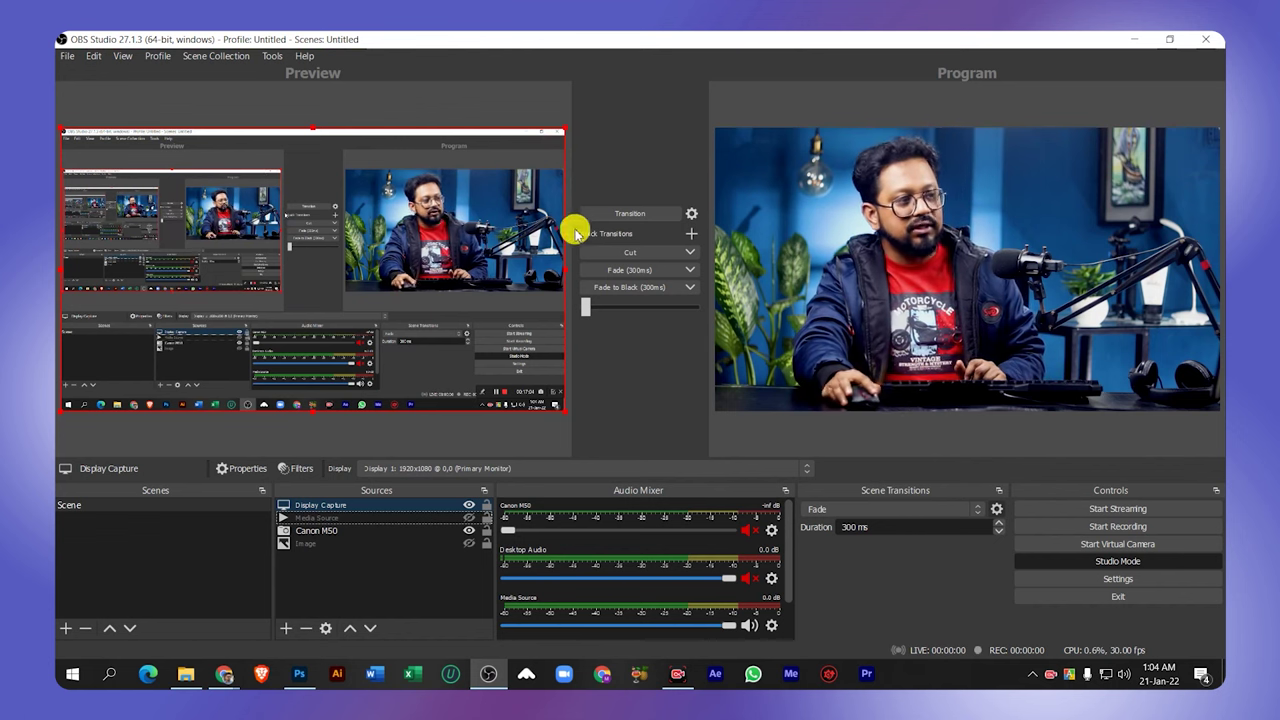
left_click(641, 217)
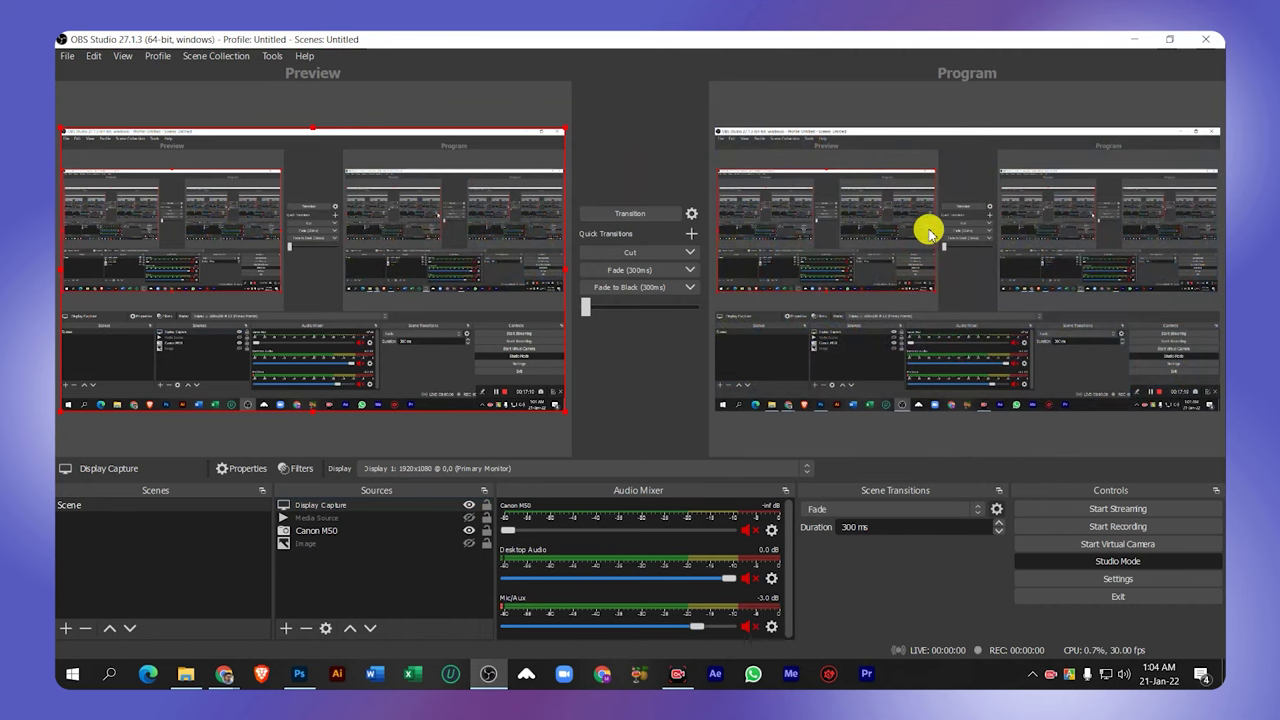
Hide the OBS window to view the Chrome page behind it on the captured display, and return to OBS.
left_click(1138, 39)
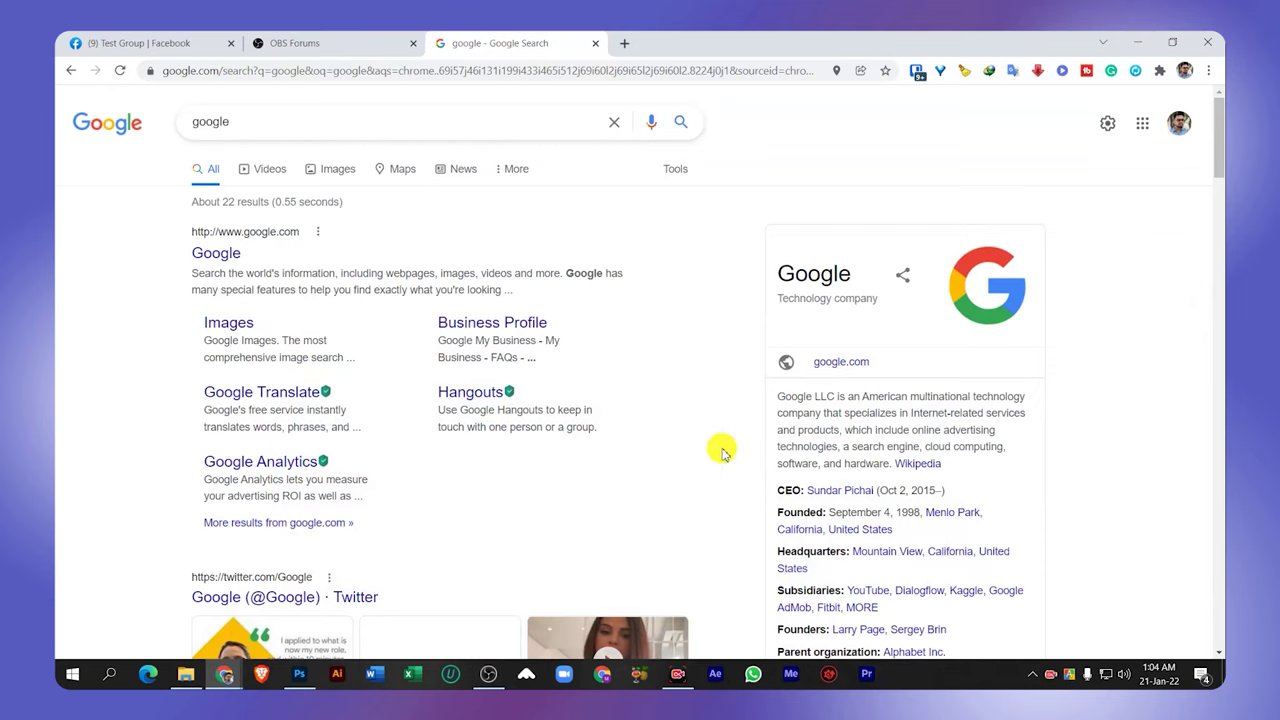
left_click(488, 677)
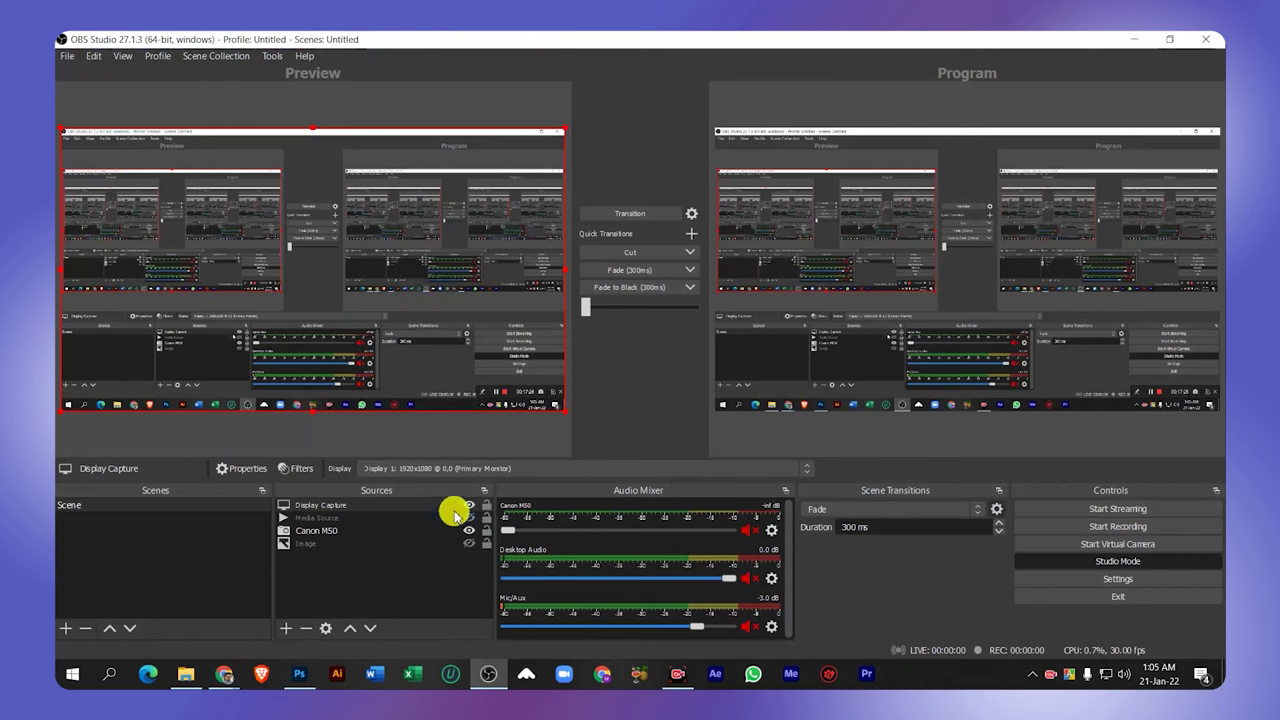
Overlay the Canon M50 camera above Display Capture, shrunk into the lower-right corner of the preview, and transition it to the program output.
left_click(362, 533)
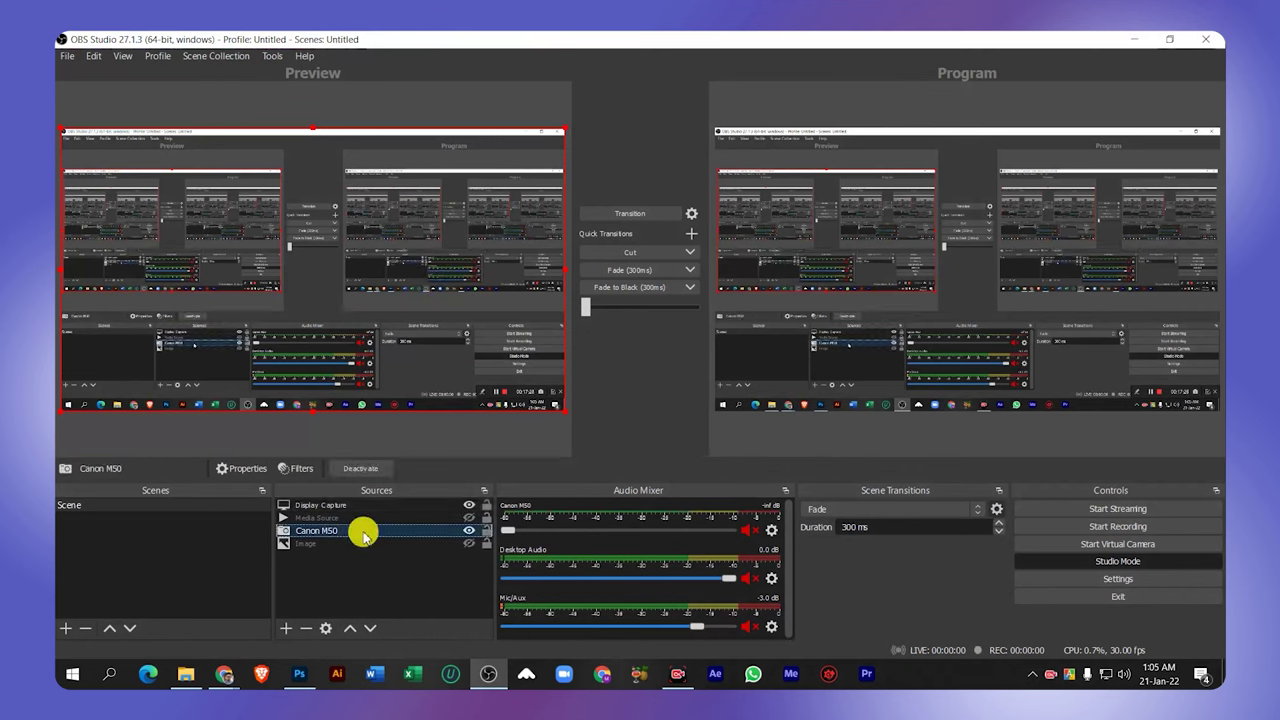
left_click_drag(371, 531, 371, 503)
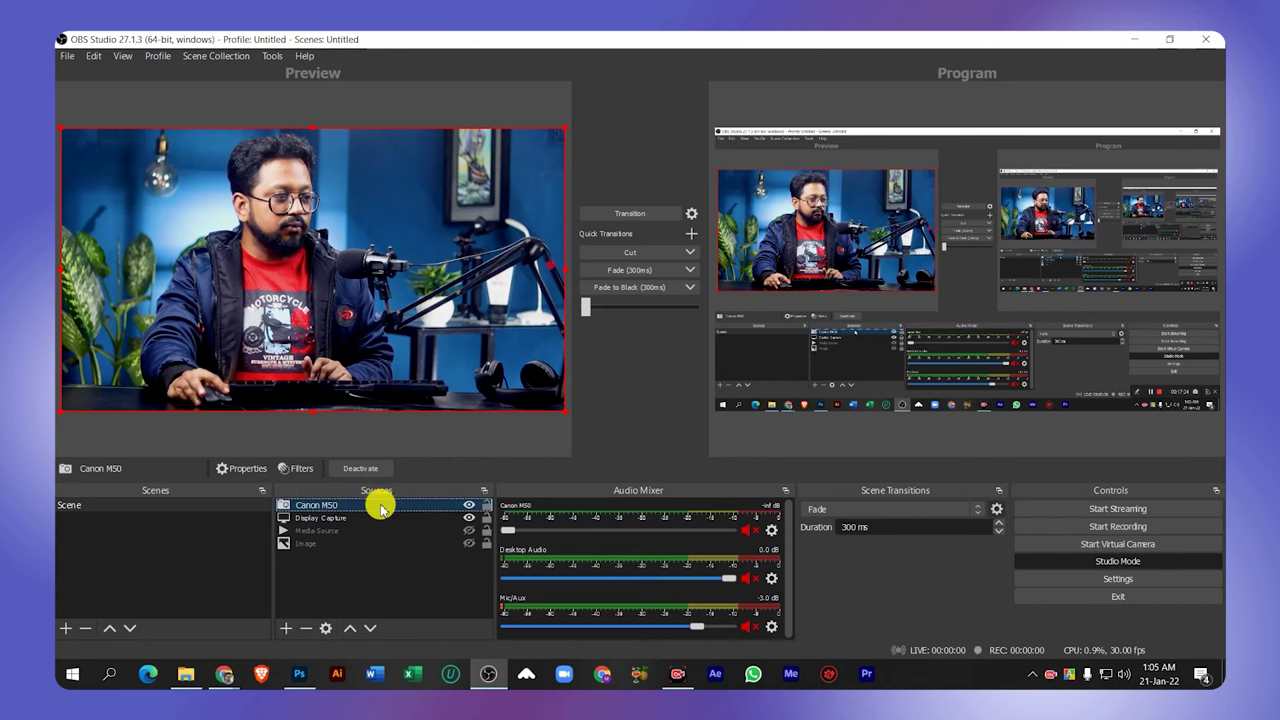
left_click_drag(63, 131, 487, 369)
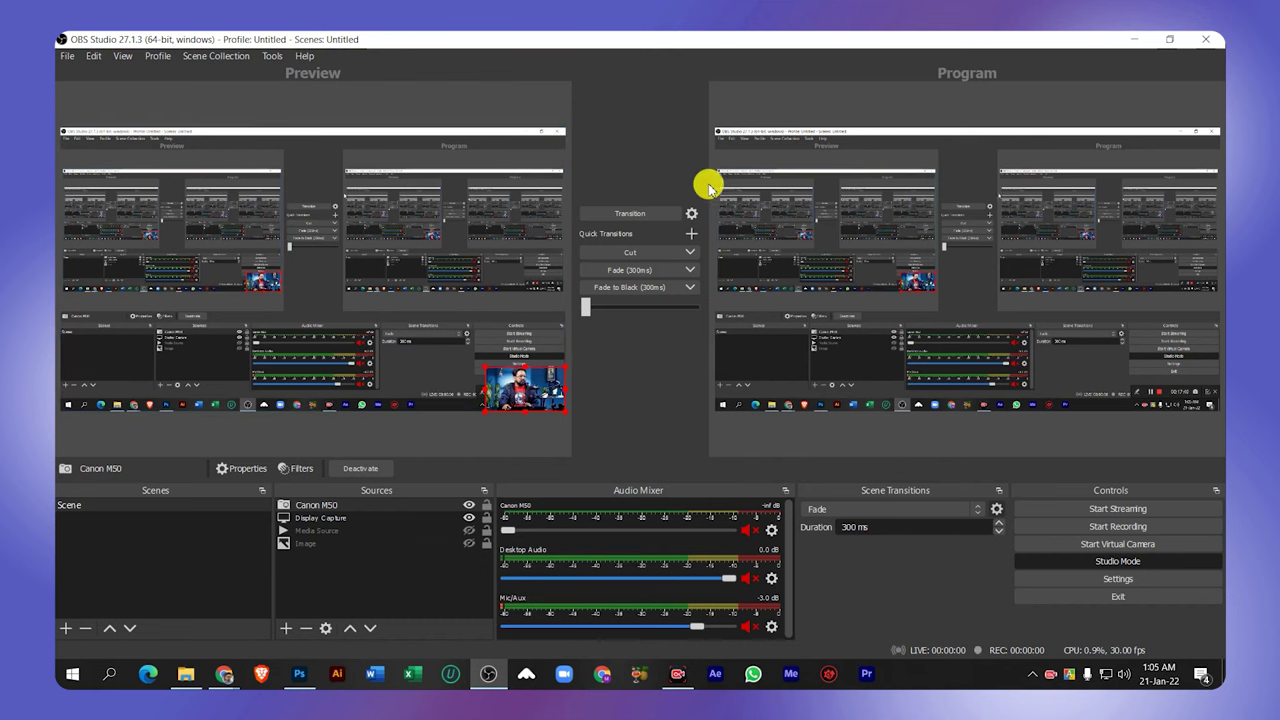
left_click(640, 213)
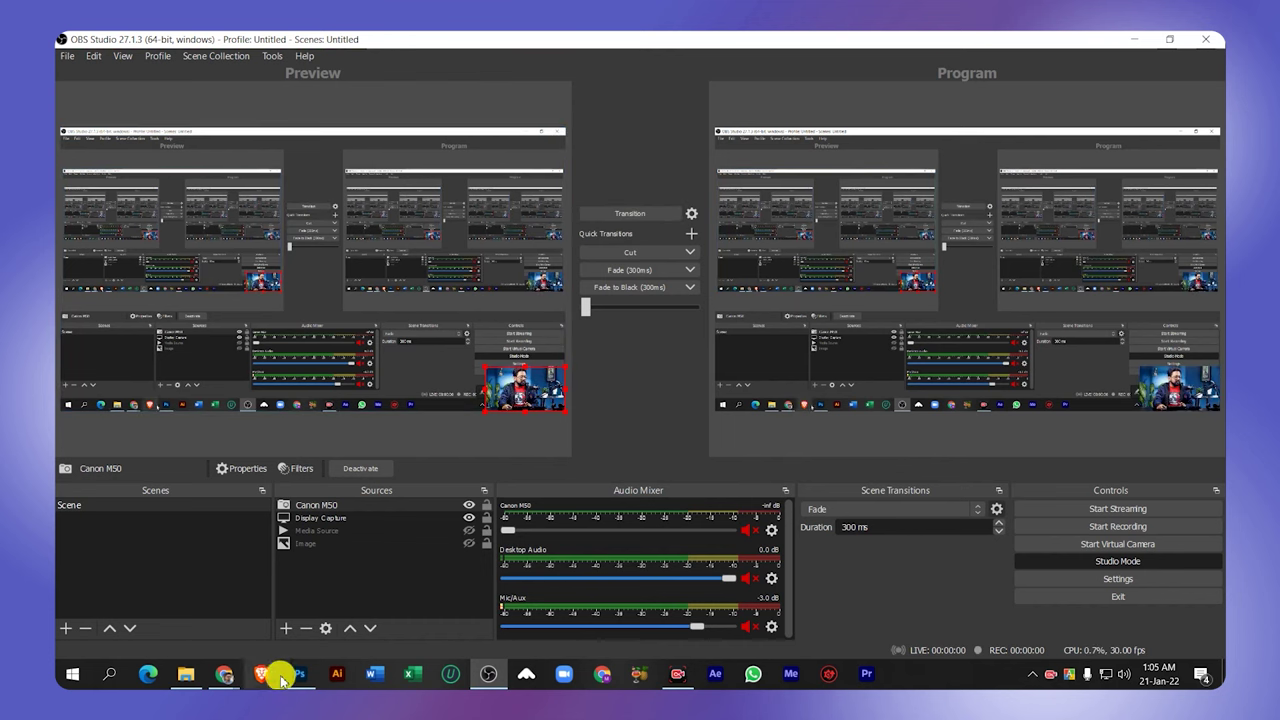
Switch to Facebook in Chrome and create a new Go live video for the Test Group.
left_click(310, 678)
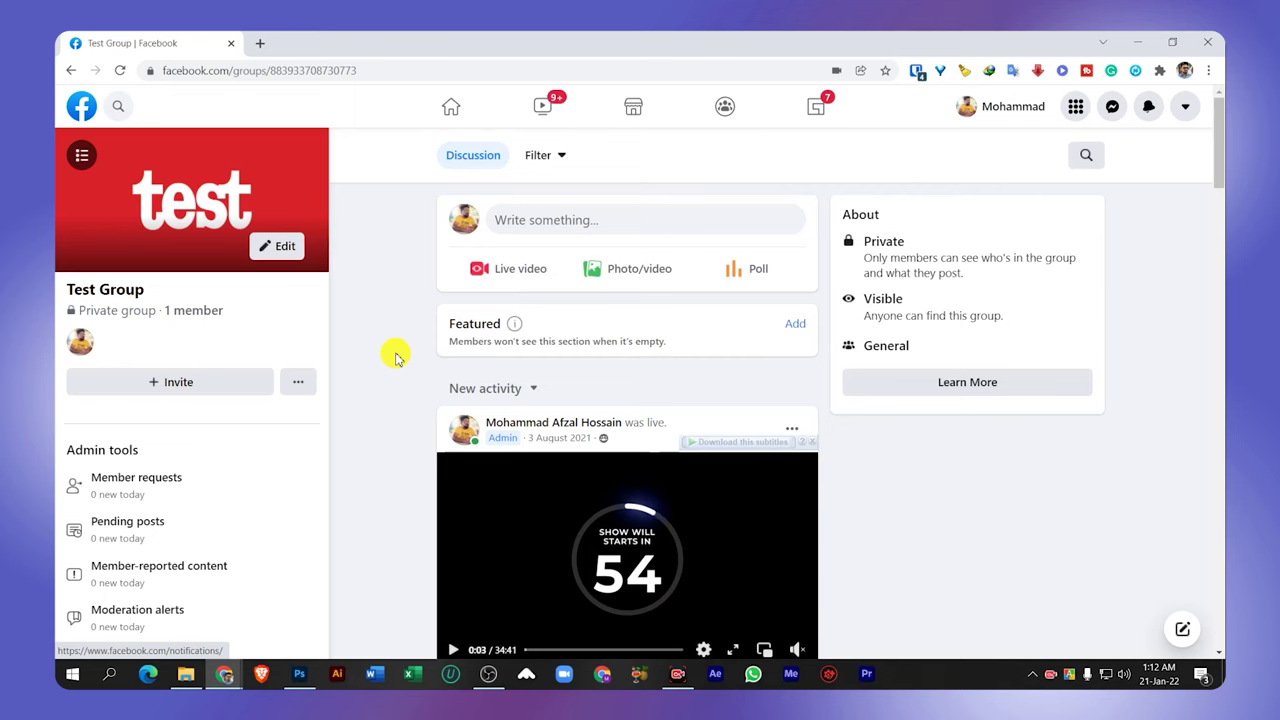
left_click(527, 278)
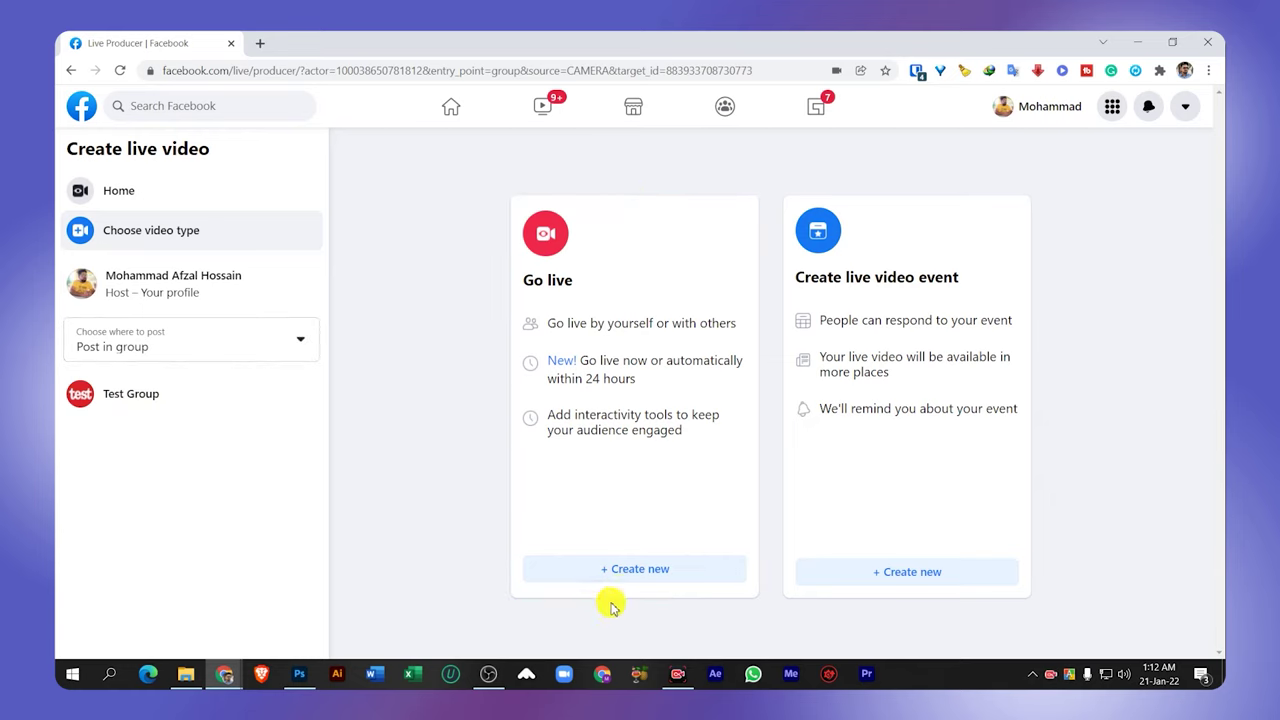
left_click(664, 567)
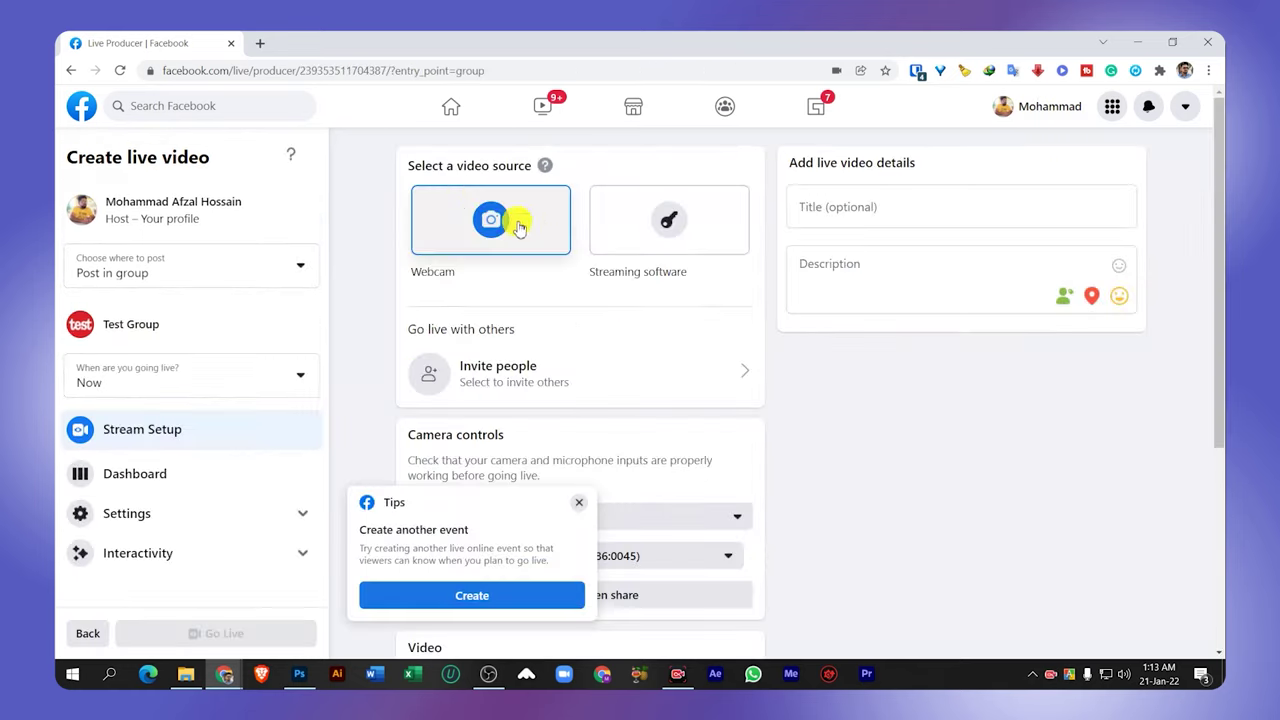